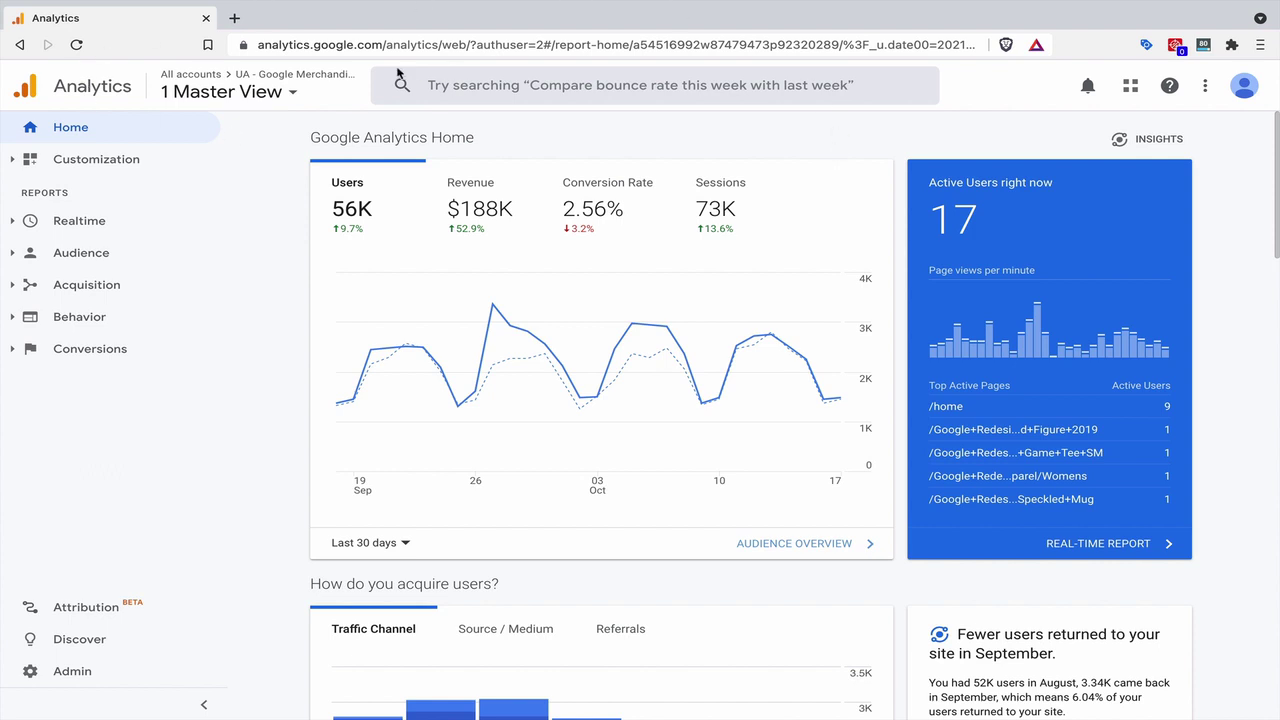
Review the available accounts, properties and views in the account picker, leaving 1 Master View selected
{"action": "left_click", "coordinate": [228, 90]}
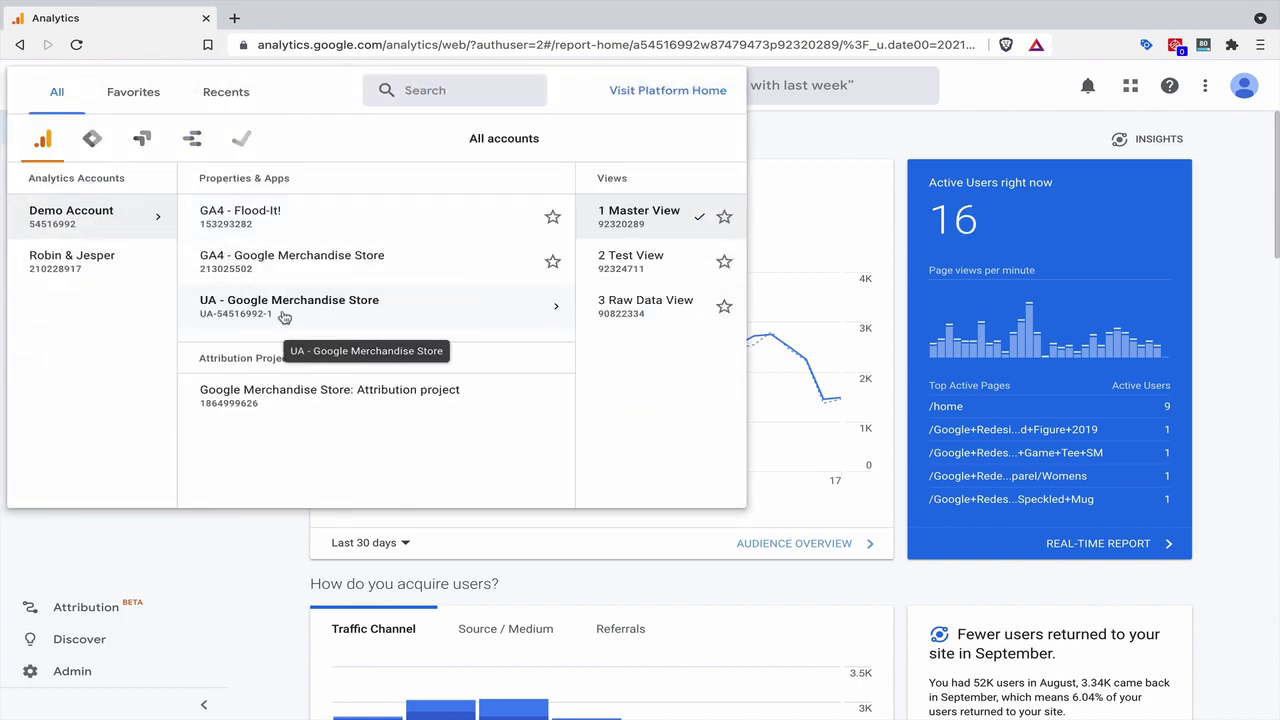
{"action": "left_click", "coordinate": [797, 145]}
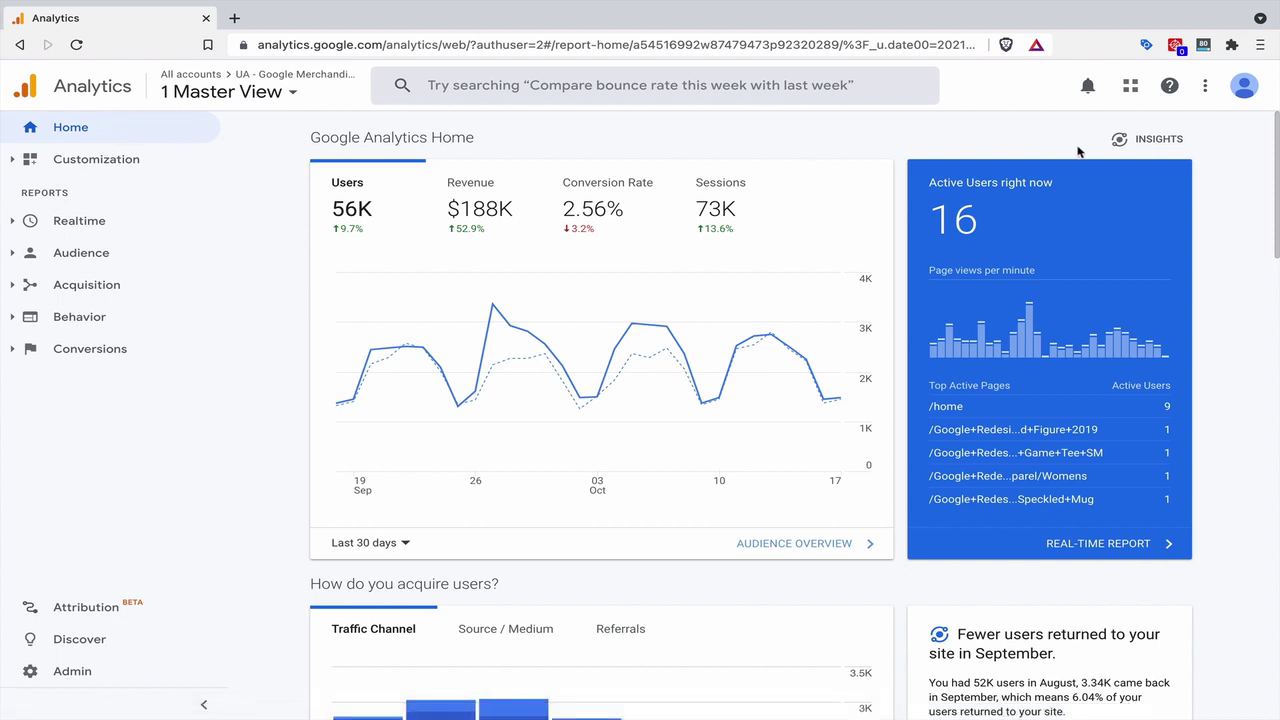
Open the Insights and read the one about fewer users returning to the site in September
{"action": "left_click", "coordinate": [1141, 143]}
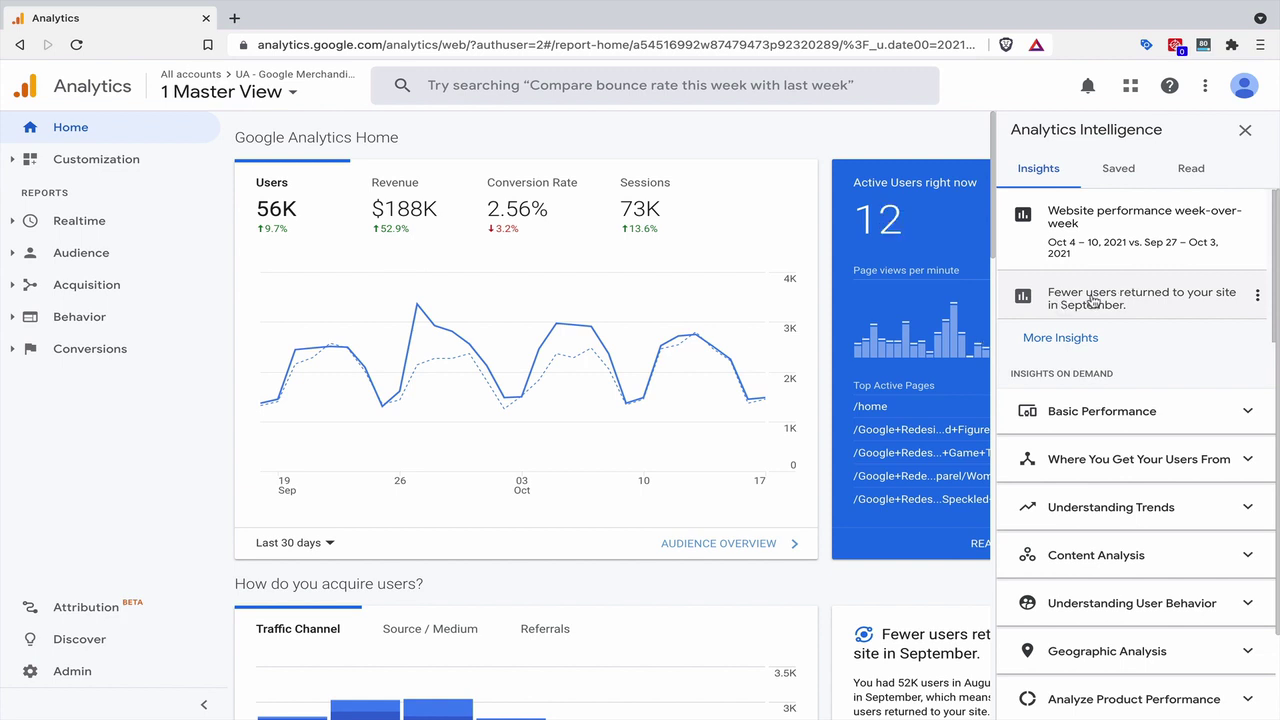
{"action": "left_click", "coordinate": [1094, 298]}
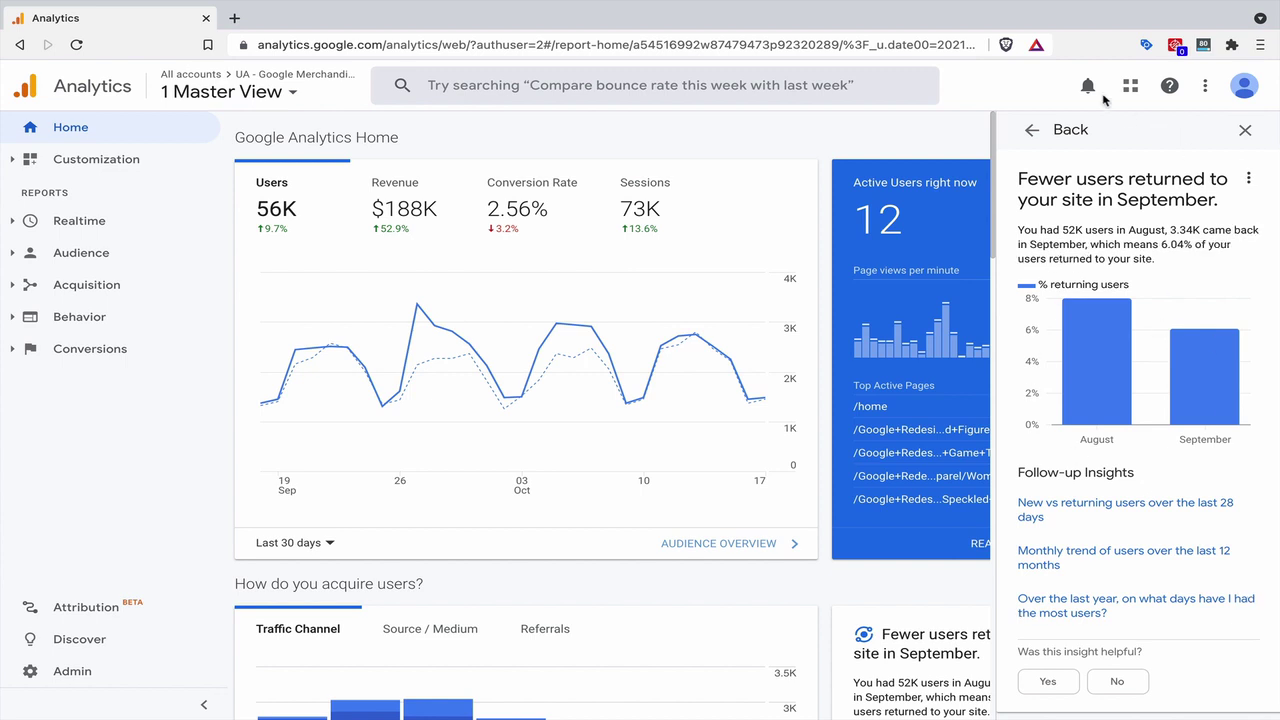
{"action": "left_click", "coordinate": [1045, 131]}
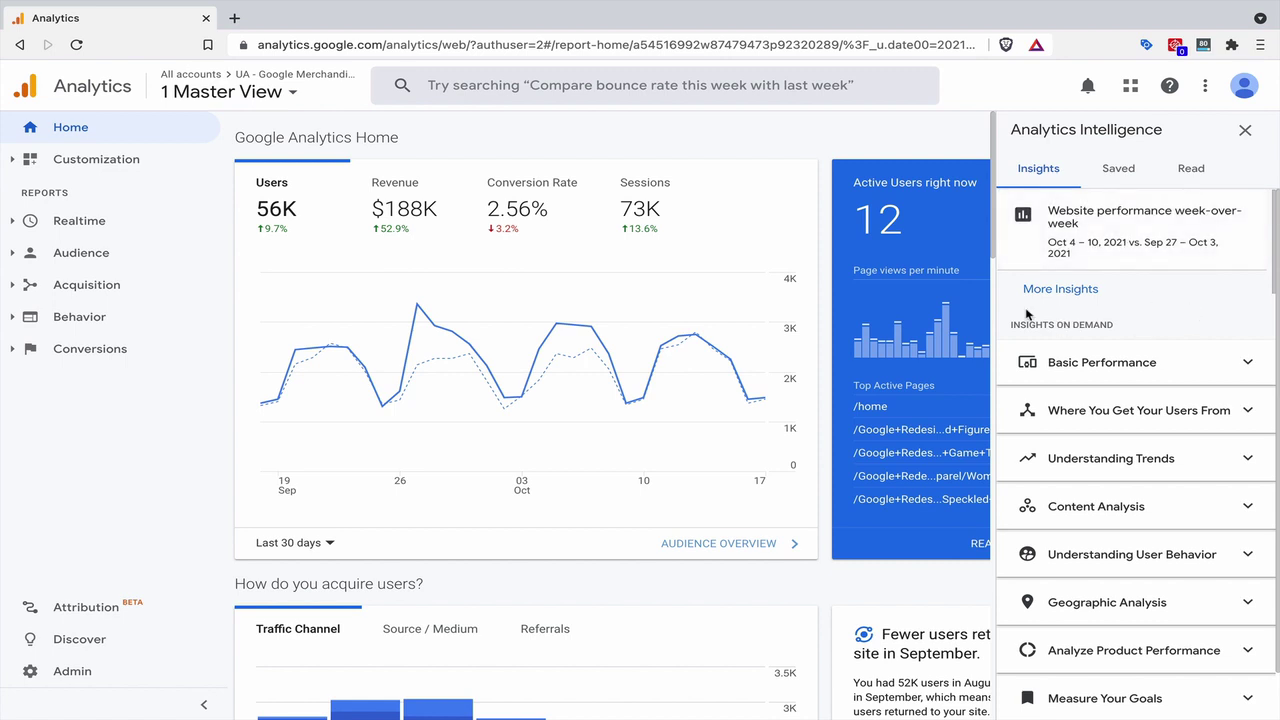
View the Basic Performance answers on weekdays with the most users over the last 6 months and on last week's user count
{"action": "left_click", "coordinate": [1170, 364]}
{"action": "scroll", "coordinate": [1160, 315], "scroll_direction": "down", "scroll_amount": 1}
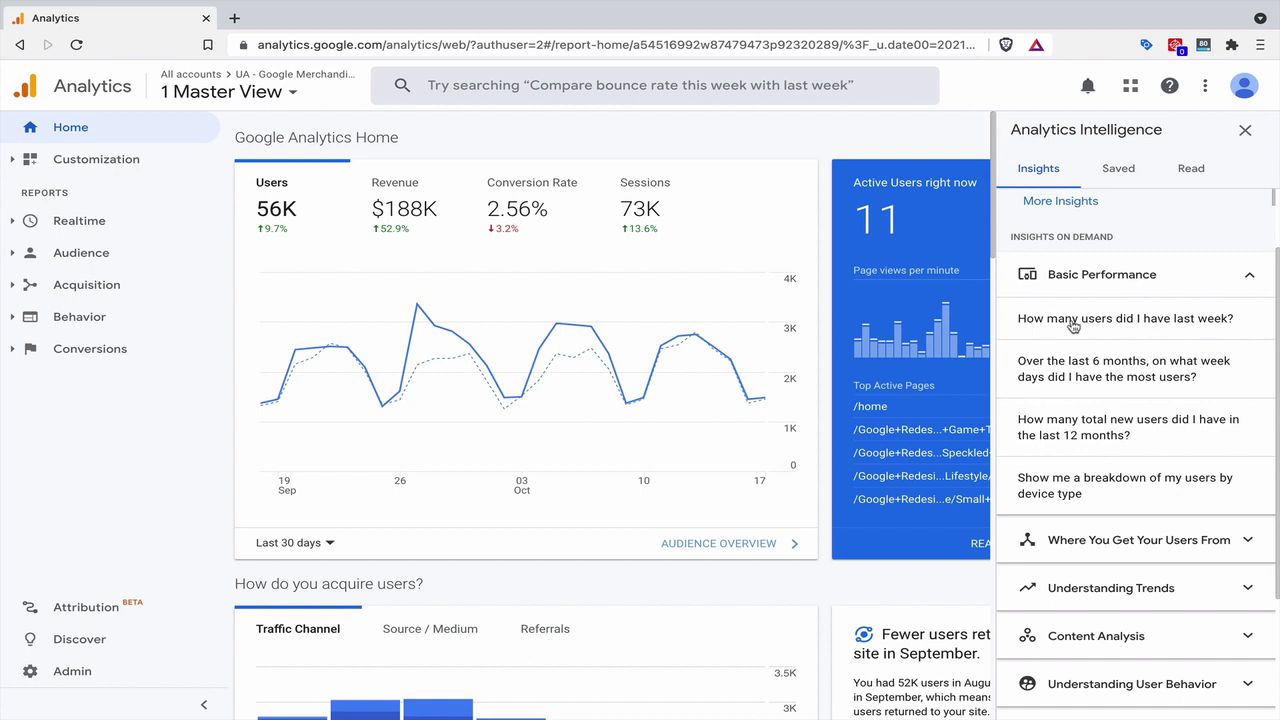
{"action": "left_click", "coordinate": [1125, 370]}
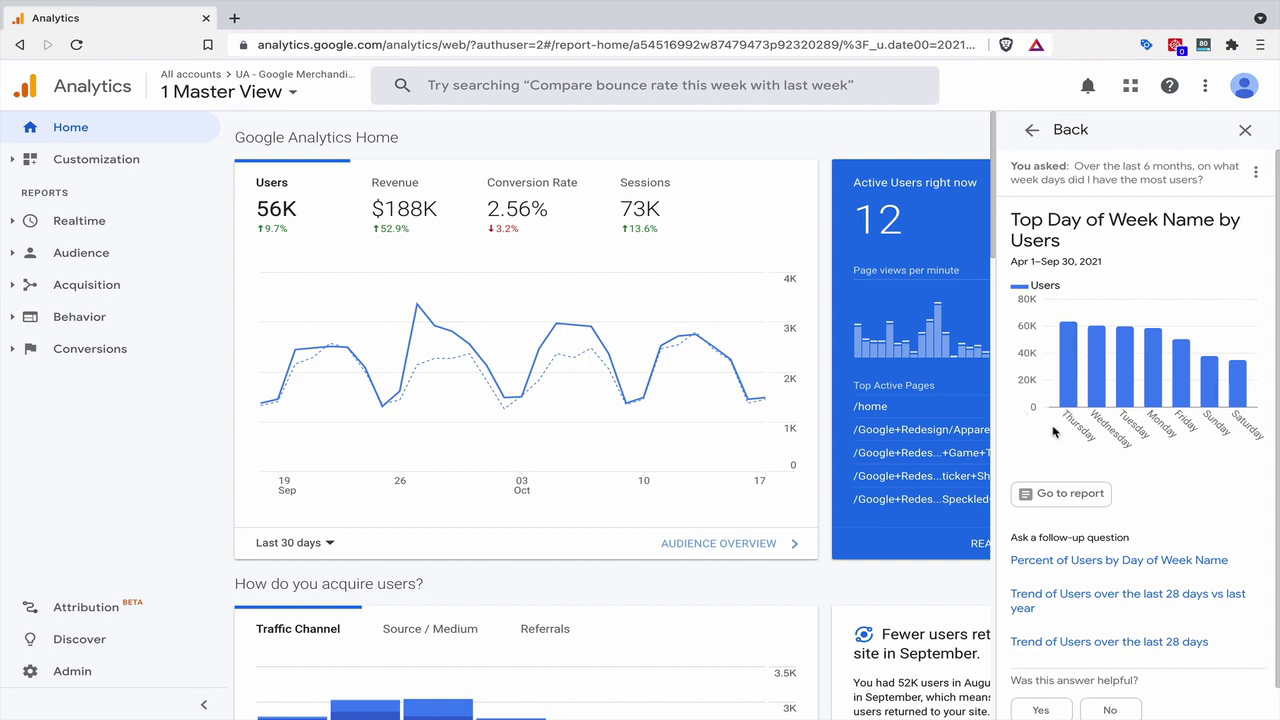
{"action": "left_click", "coordinate": [1038, 136]}
{"action": "left_click", "coordinate": [1150, 412]}
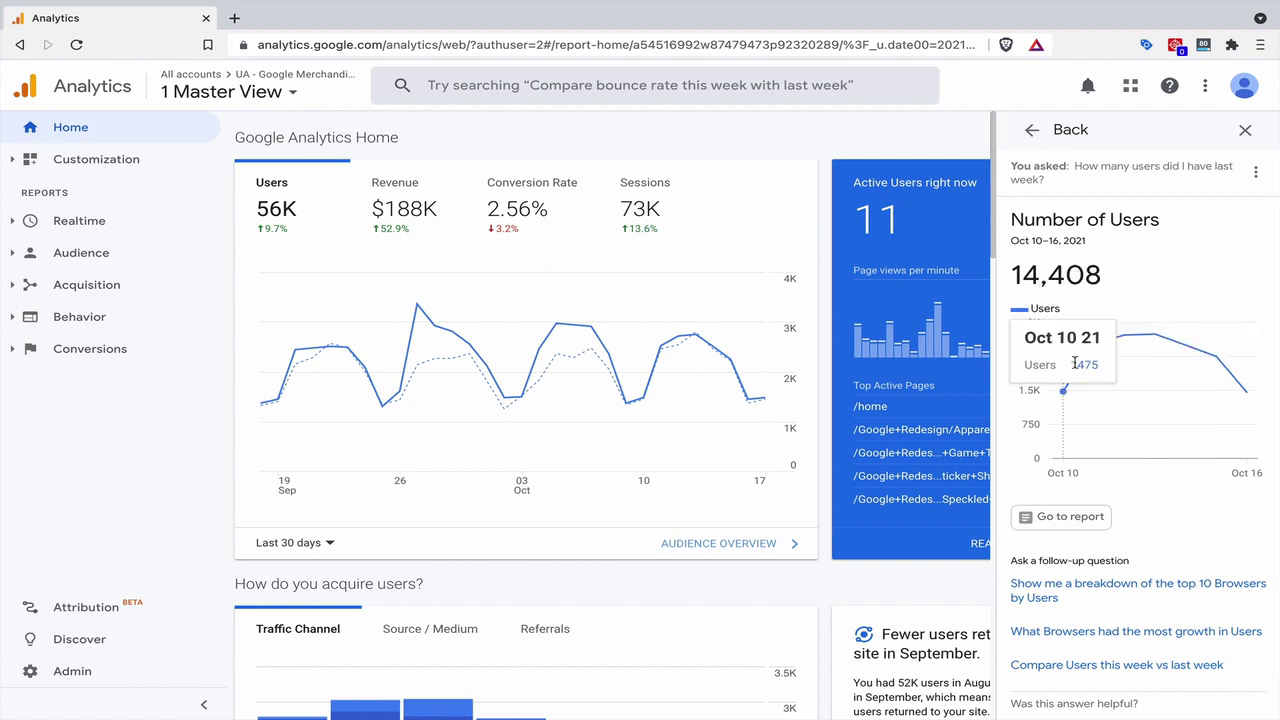
{"action": "left_click", "coordinate": [1031, 129]}
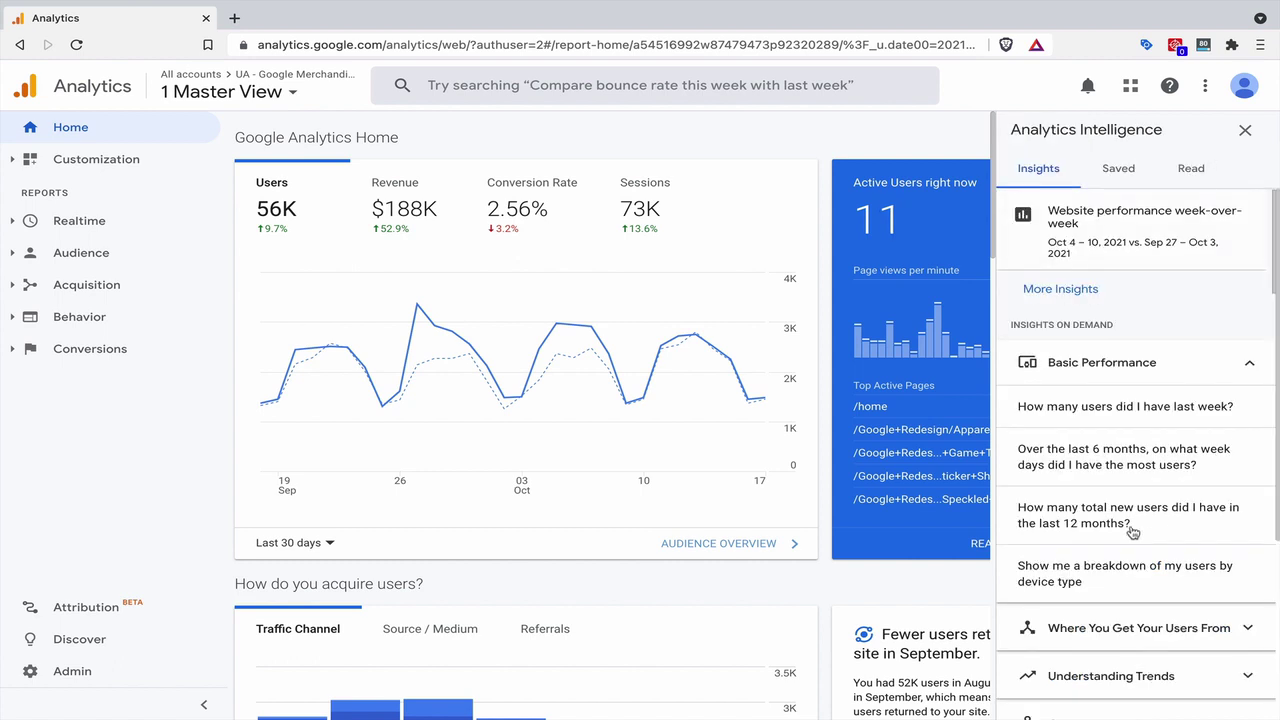
{"action": "left_click", "coordinate": [1100, 363]}
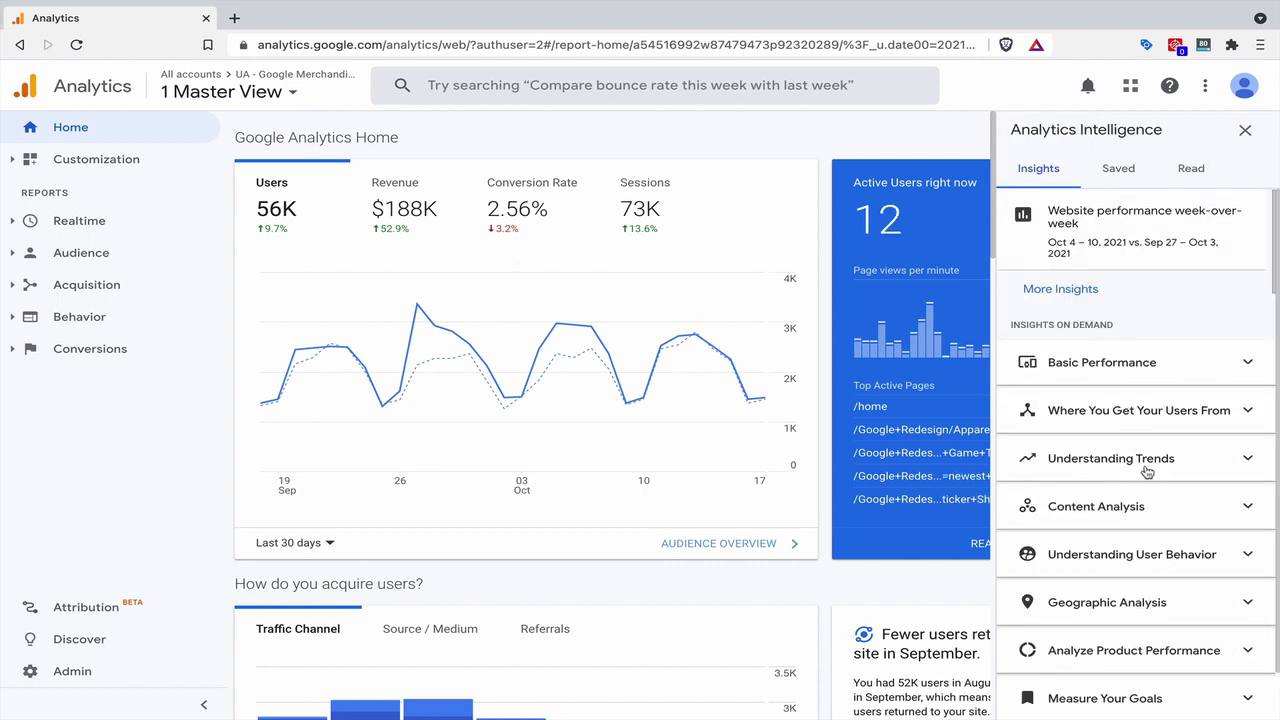
View the Understanding Trends answer showing the bounce rate trend over the last 3 months and check its date range
{"action": "scroll", "coordinate": [1090, 460], "scroll_direction": "down", "scroll_amount": 1}
{"action": "left_click", "coordinate": [1102, 425]}
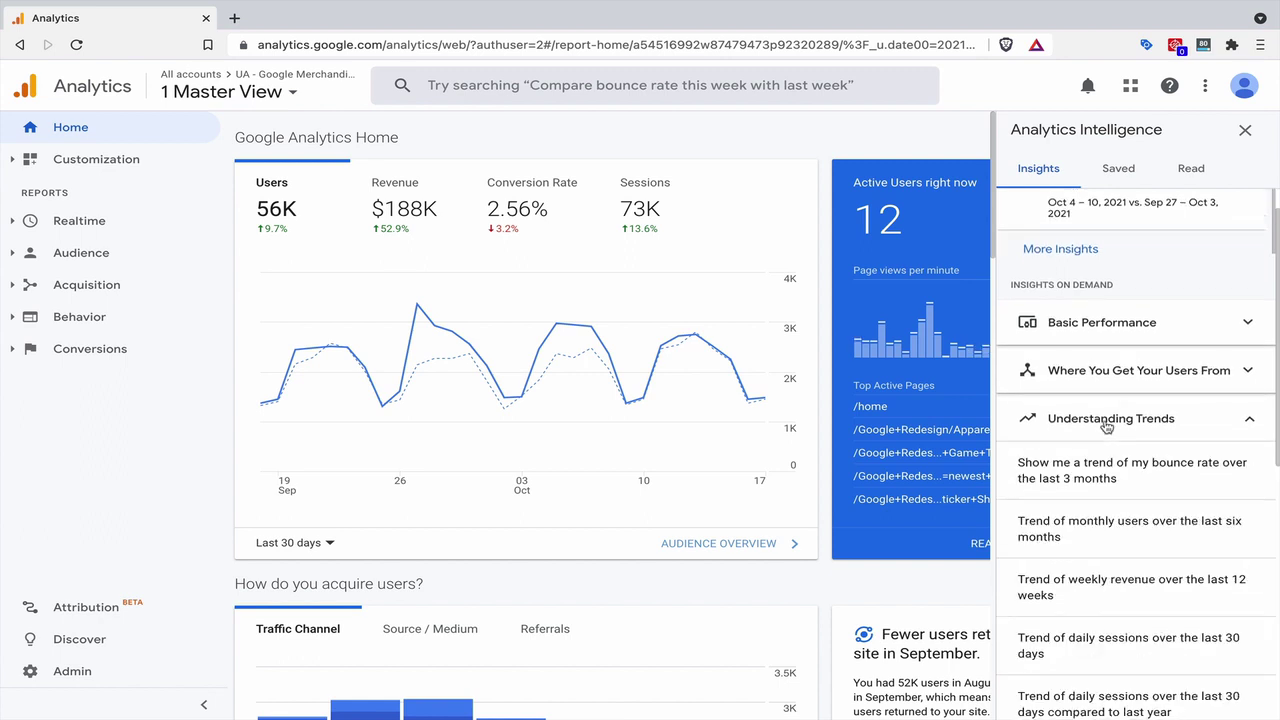
{"action": "scroll", "coordinate": [1104, 440], "scroll_direction": "down", "scroll_amount": 1}
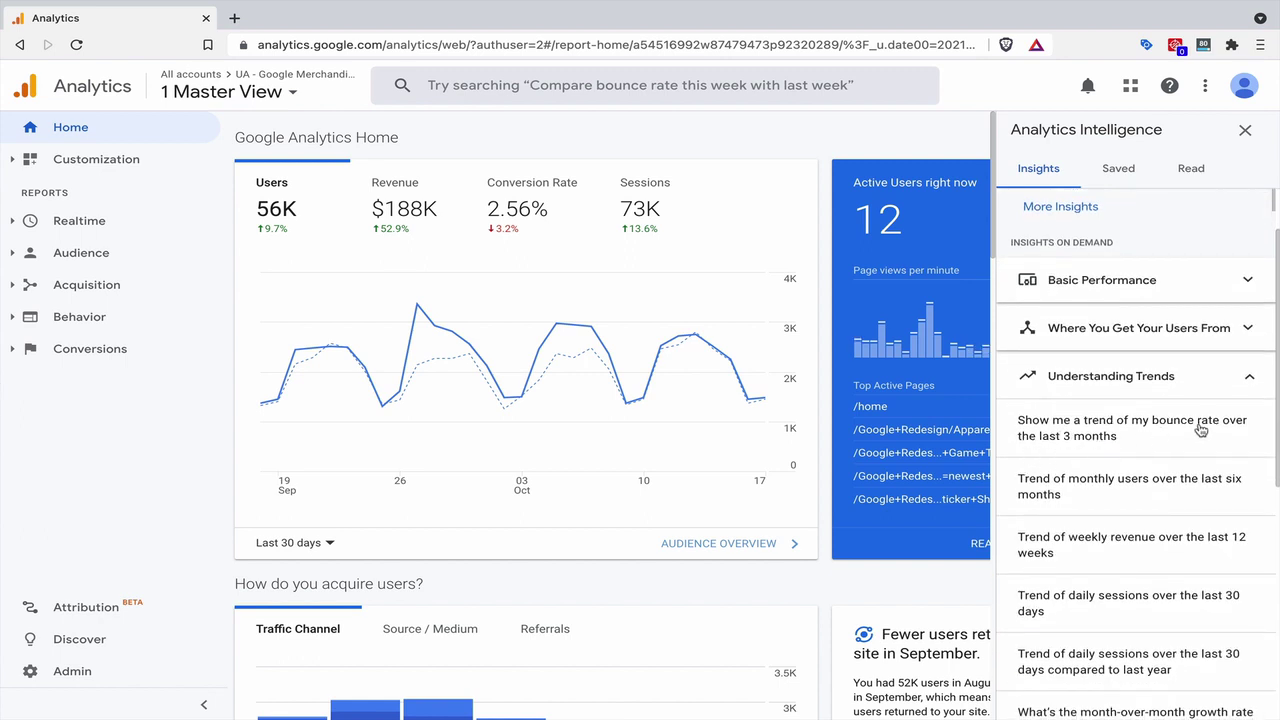
{"action": "left_click", "coordinate": [1130, 427]}
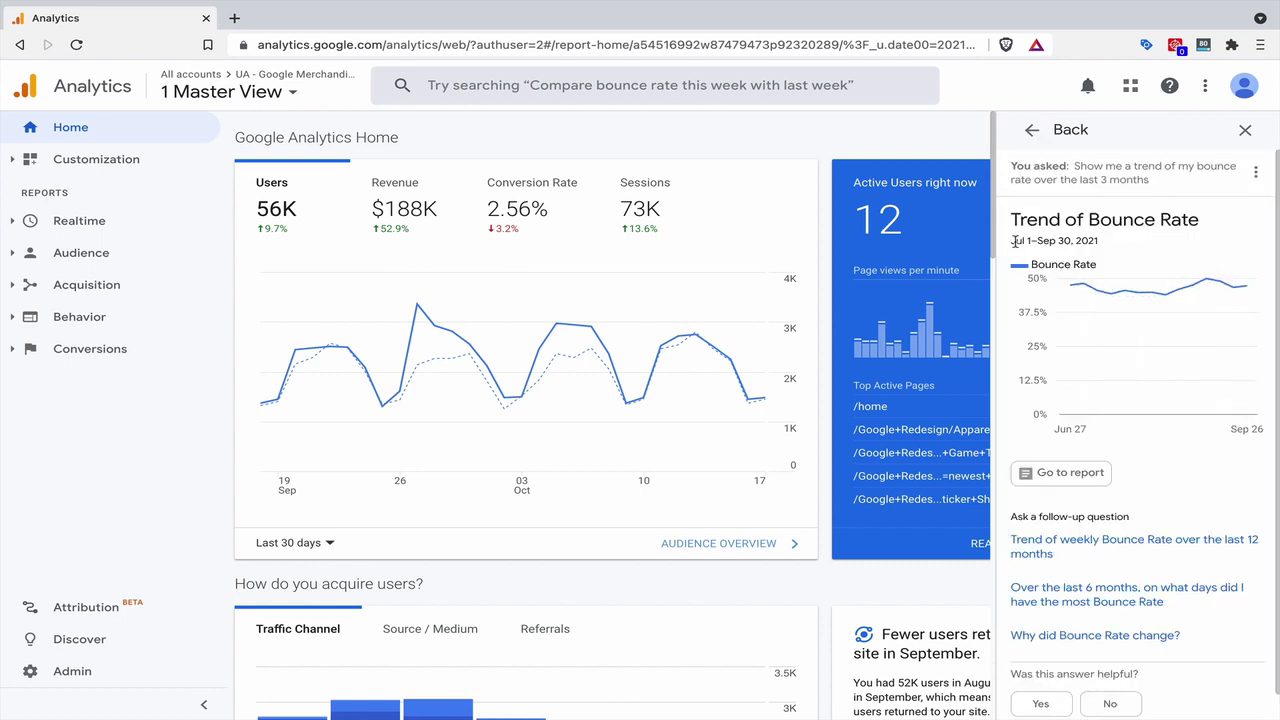
{"action": "left_click_drag", "start_coordinate": [1038, 241], "coordinate": [1065, 241]}
{"action": "left_click", "coordinate": [1070, 240]}
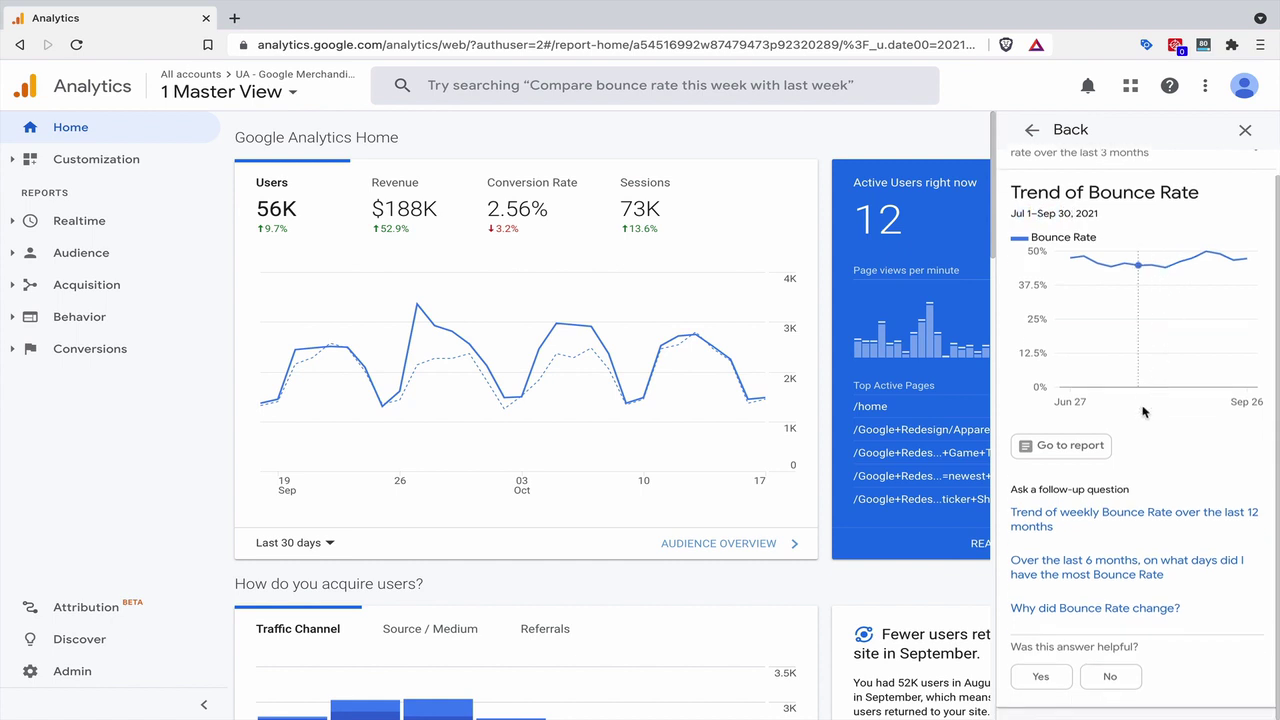
Ask the follow-up question "Why did Bounce Rate change?" and review the week comparison chart and major segment changes
{"action": "scroll", "coordinate": [1142, 410], "scroll_direction": "down", "scroll_amount": 1}
{"action": "left_click", "coordinate": [1080, 610]}
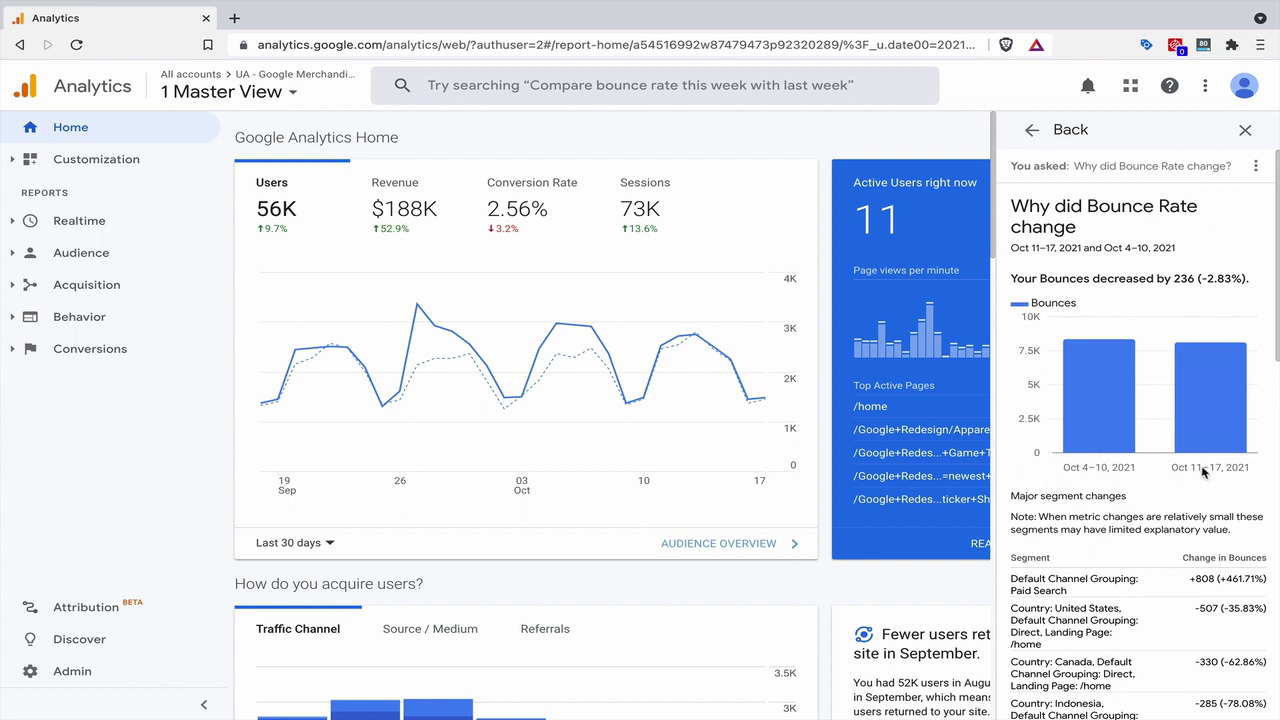
{"action": "mouse_move", "coordinate": [1120, 418]}
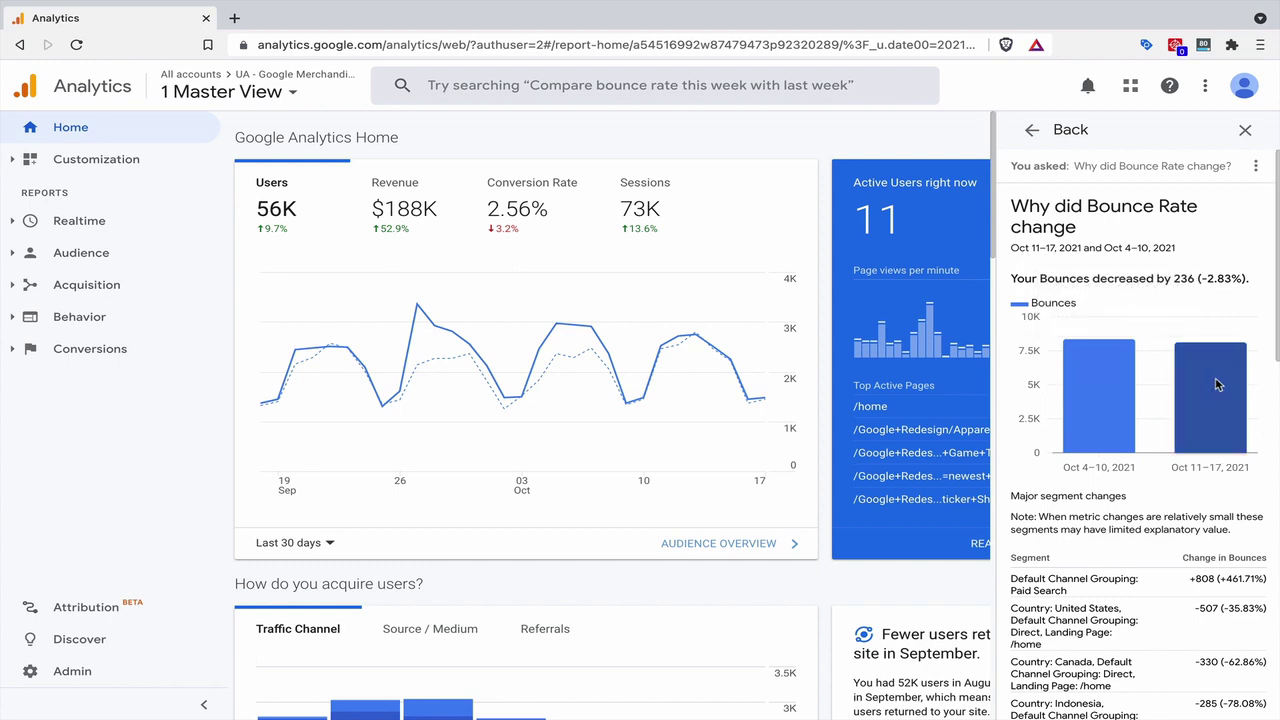
{"action": "scroll", "coordinate": [1147, 527], "scroll_direction": "down", "scroll_amount": 1}
{"action": "scroll", "coordinate": [1147, 527], "scroll_direction": "down", "scroll_amount": 3}
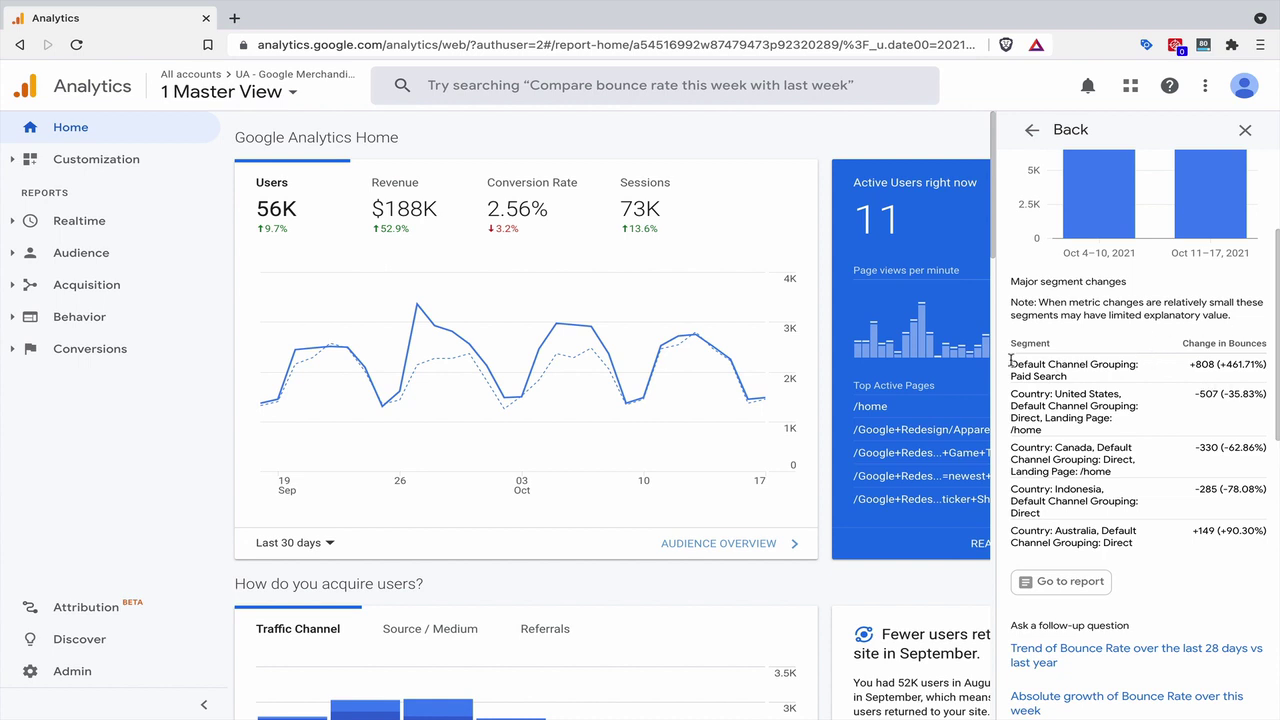
Examine the Paid Search channel segment and its change in bounces
{"action": "left_click_drag", "start_coordinate": [1015, 365], "coordinate": [1157, 362]}
{"action": "triple_click", "coordinate": [1080, 378]}
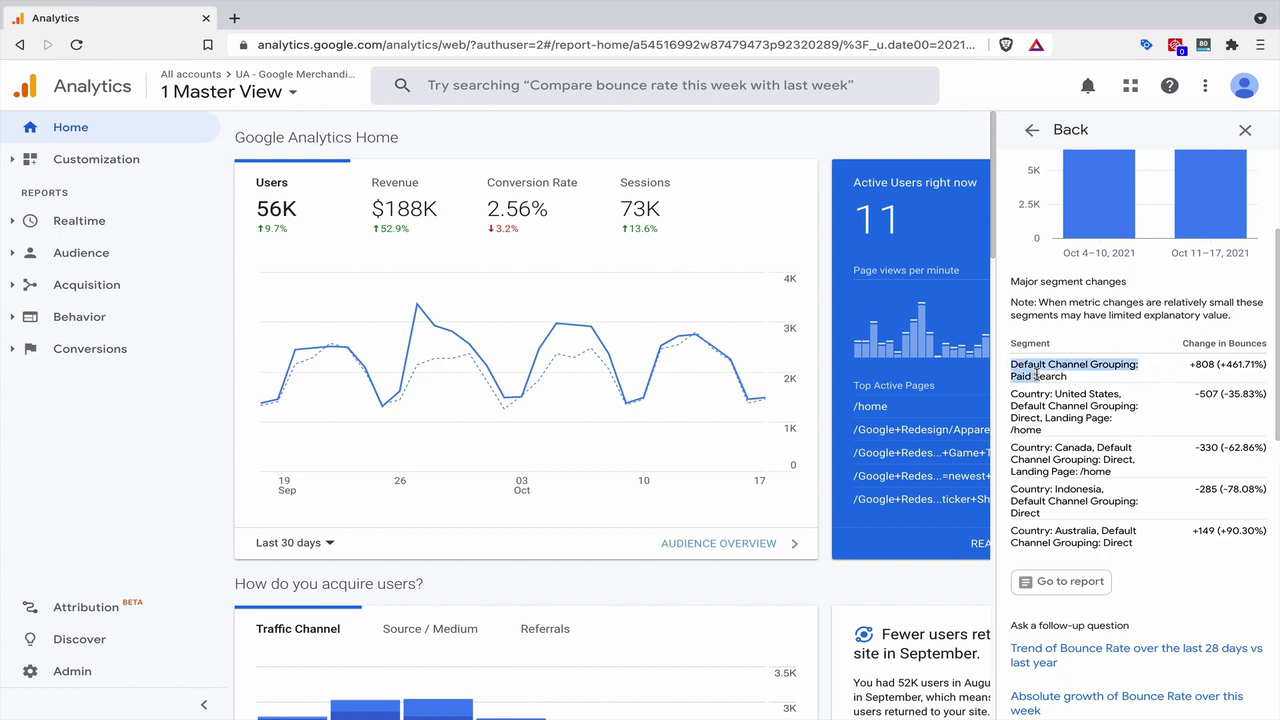
{"action": "left_click", "coordinate": [1125, 366]}
{"action": "left_click_drag", "start_coordinate": [1216, 366], "coordinate": [1255, 364]}
{"action": "left_click", "coordinate": [1256, 363]}
{"action": "left_click_drag", "start_coordinate": [1067, 377], "coordinate": [1034, 376]}
{"action": "left_click", "coordinate": [1047, 375]}
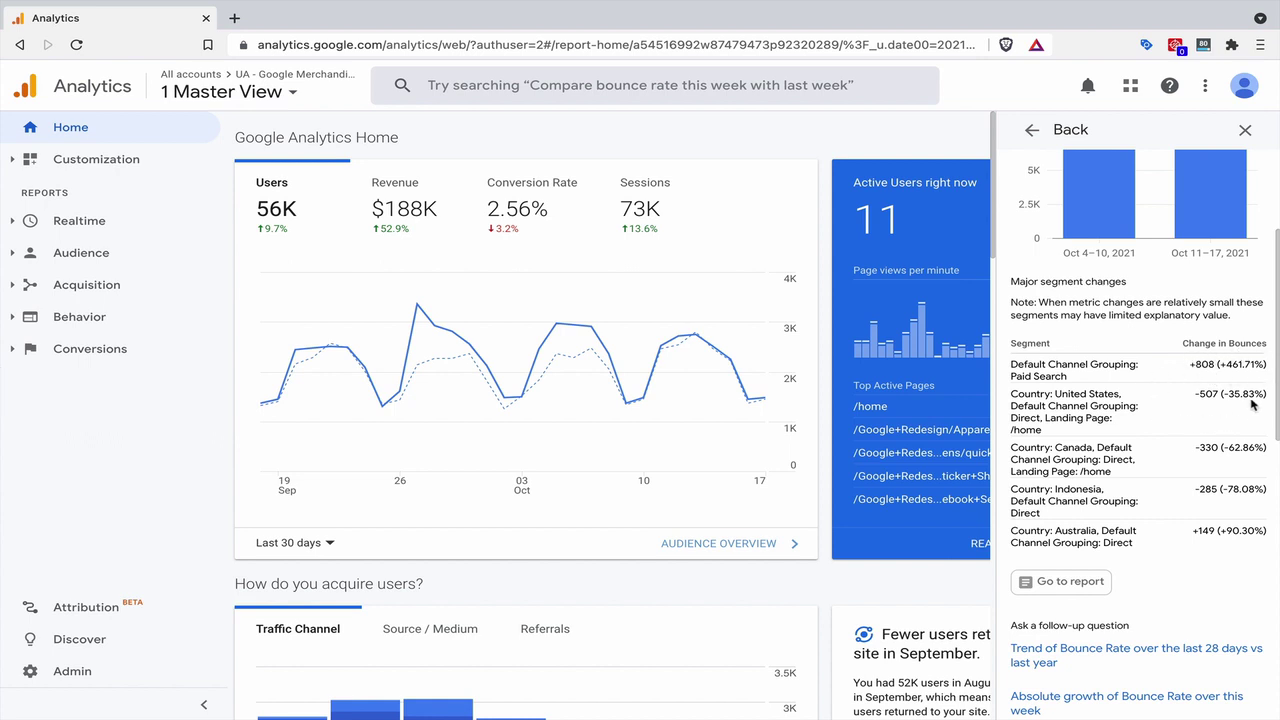
Examine the United States direct traffic segment landing on /home and its change in bounces
{"action": "left_click_drag", "start_coordinate": [1014, 398], "coordinate": [1097, 428]}
{"action": "left_click", "coordinate": [1080, 418]}
{"action": "left_click", "coordinate": [1183, 412]}
{"action": "left_click_drag", "start_coordinate": [1218, 394], "coordinate": [1263, 393]}
{"action": "left_click", "coordinate": [1238, 428]}
Examine the Australia direct traffic segment and recheck the change in bounces for Paid Search
{"action": "left_click_drag", "start_coordinate": [1136, 546], "coordinate": [1025, 531]}
{"action": "left_click", "coordinate": [1025, 531]}
{"action": "left_click_drag", "start_coordinate": [1028, 531], "coordinate": [1093, 531]}
{"action": "left_click", "coordinate": [1093, 531]}
{"action": "scroll", "coordinate": [1116, 531], "scroll_direction": "up", "scroll_amount": 1}
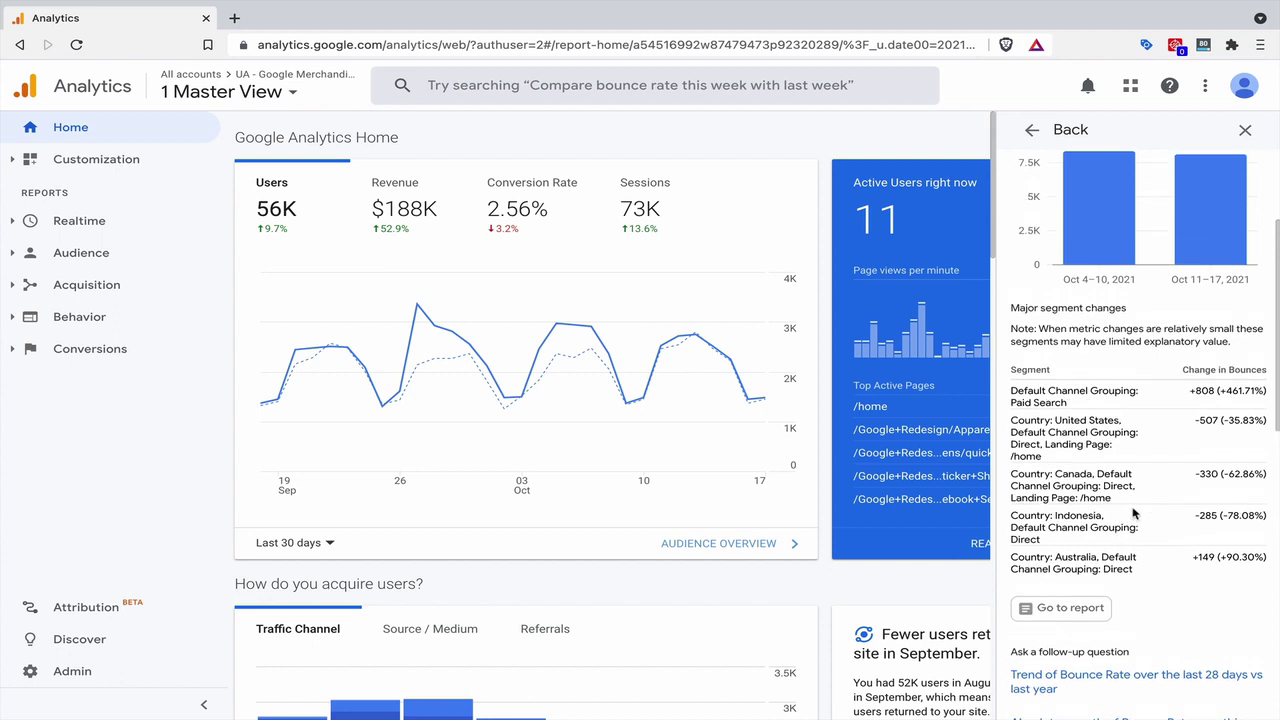
{"action": "left_click_drag", "start_coordinate": [1190, 391], "coordinate": [1246, 391]}
{"action": "left_click", "coordinate": [1222, 391]}
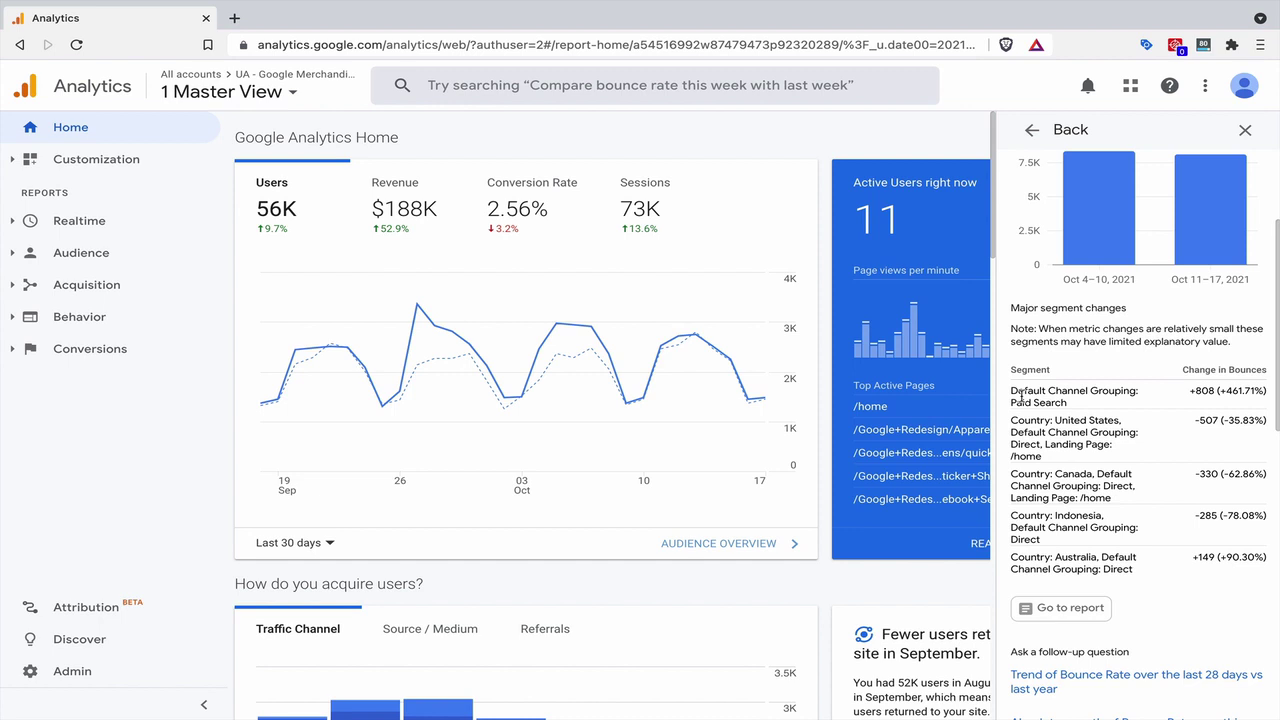
Return to the on-demand questions and inspect the three-month bounce rate trend again, reading individual points on its chart
{"action": "left_click", "coordinate": [1032, 129]}
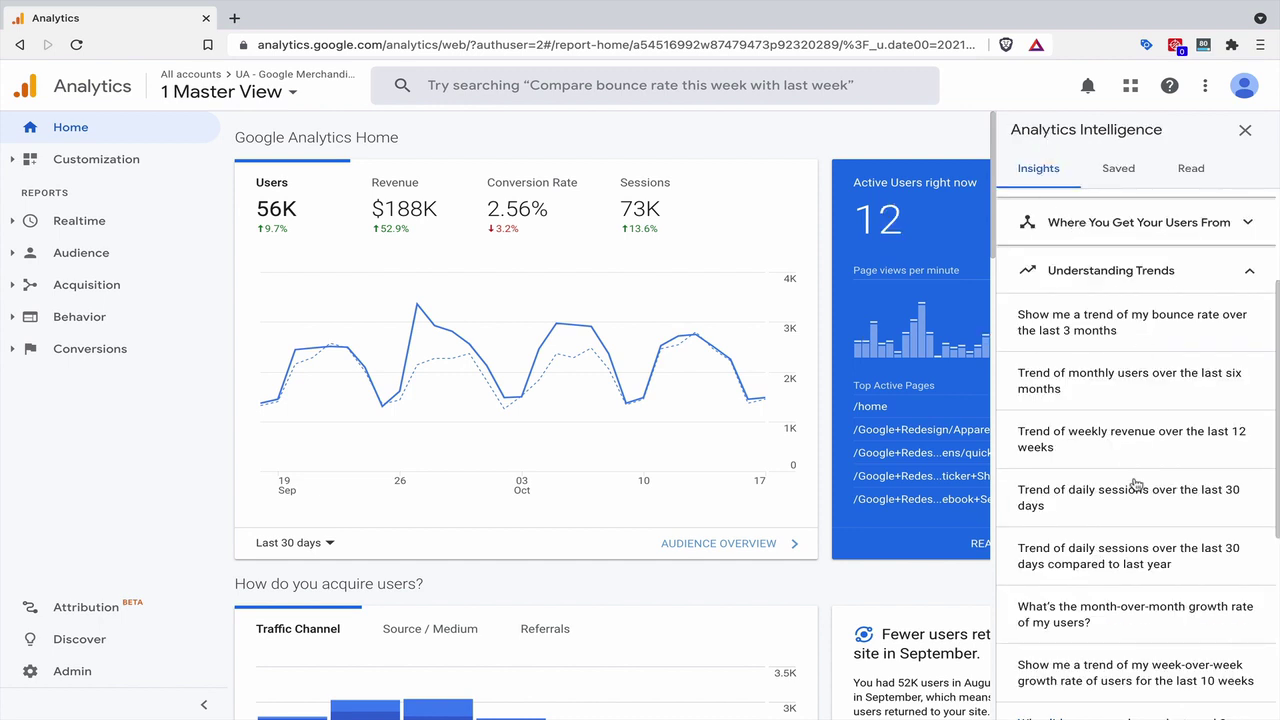
{"action": "left_click", "coordinate": [1104, 324]}
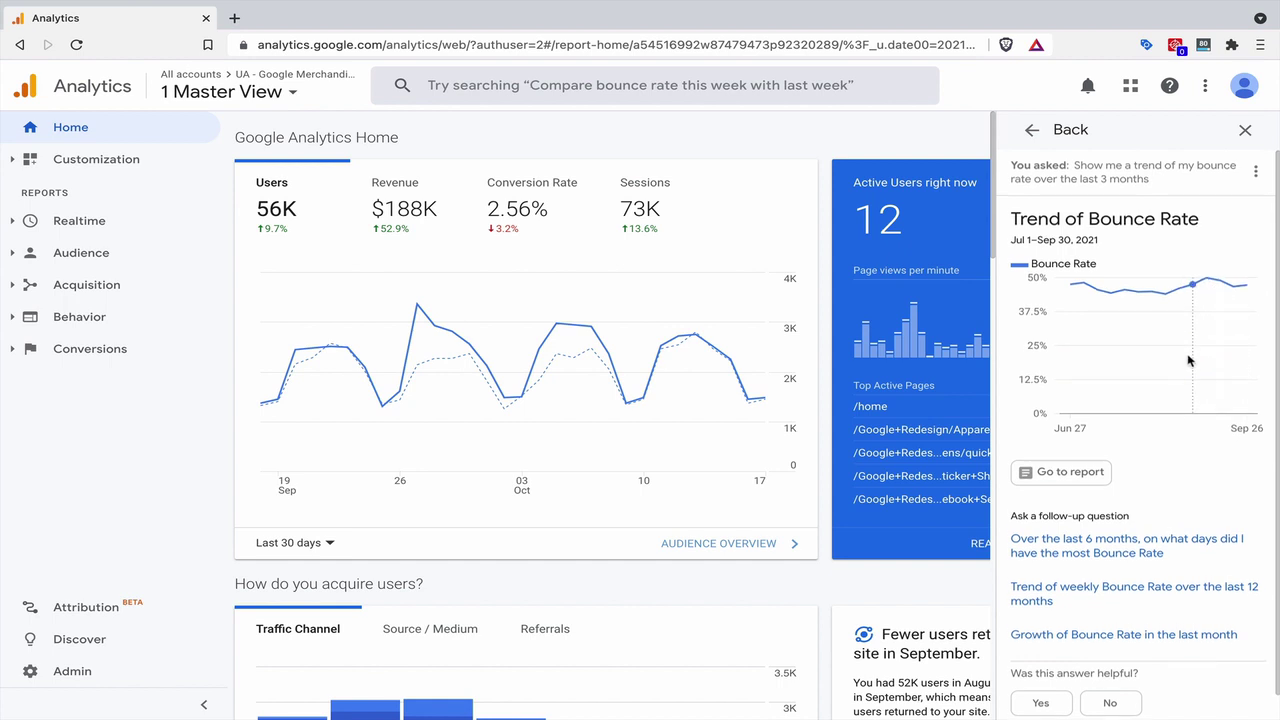
{"action": "scroll", "coordinate": [1188, 360], "scroll_direction": "down", "scroll_amount": 1}
{"action": "mouse_move", "coordinate": [1110, 342]}
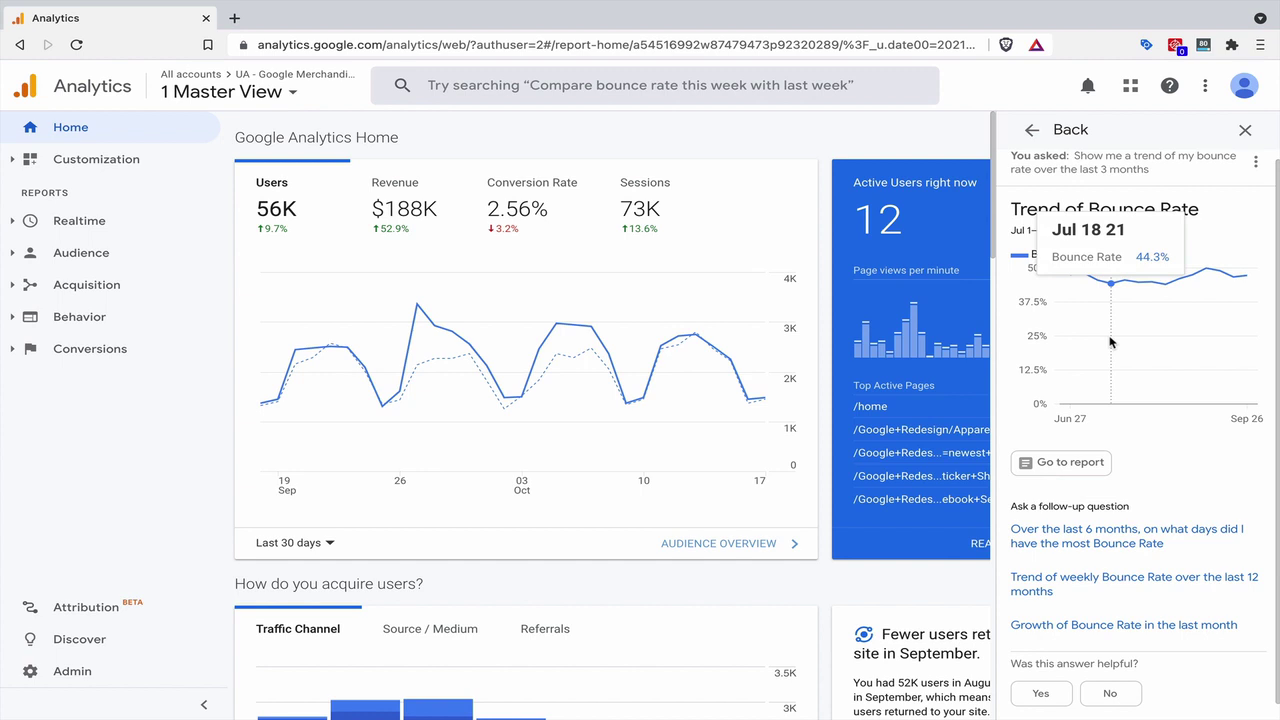
Go back to the insights list and collapse the Understanding Trends questions
{"action": "left_click", "coordinate": [1031, 129]}
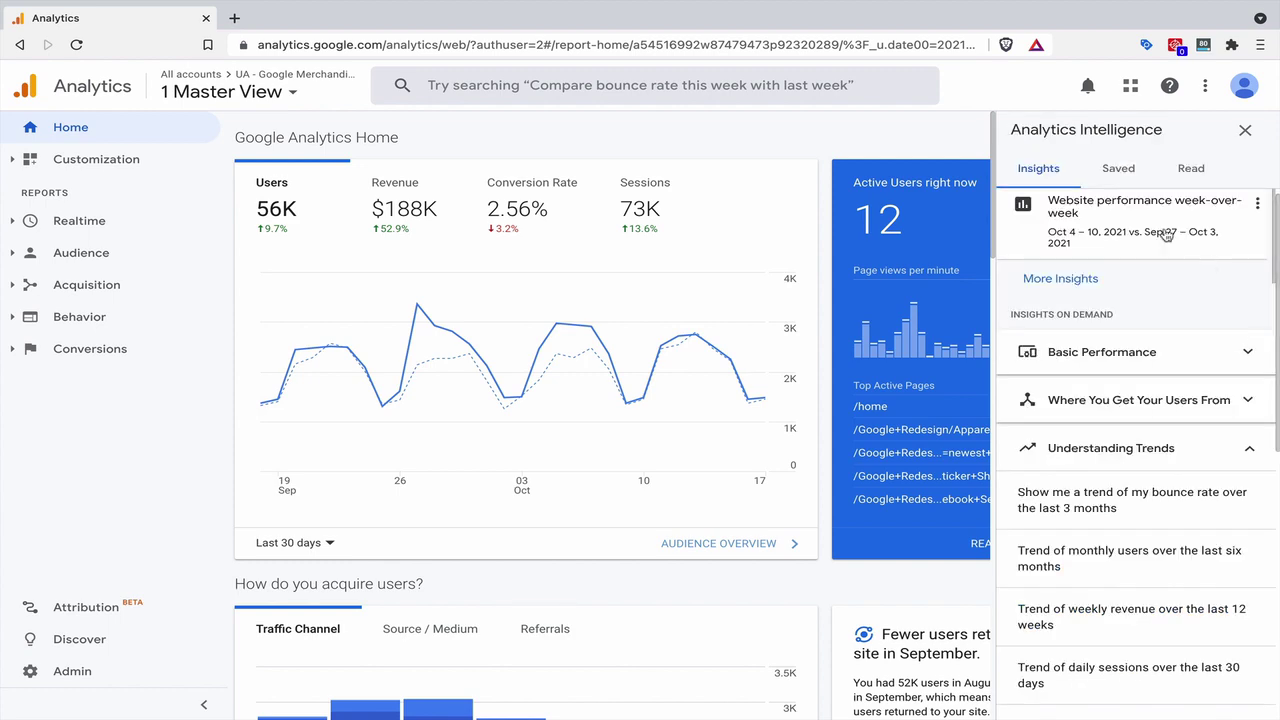
{"action": "scroll", "coordinate": [1150, 606], "scroll_direction": "down", "scroll_amount": 3}
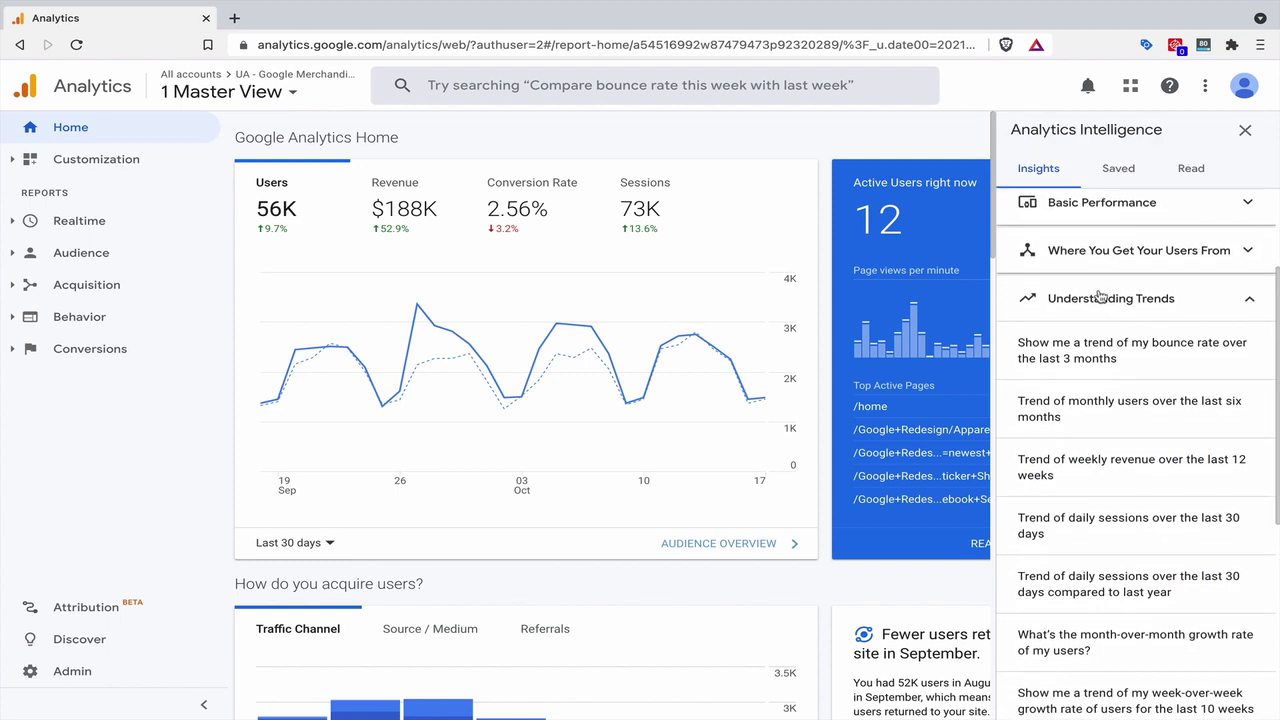
{"action": "left_click", "coordinate": [1098, 295]}
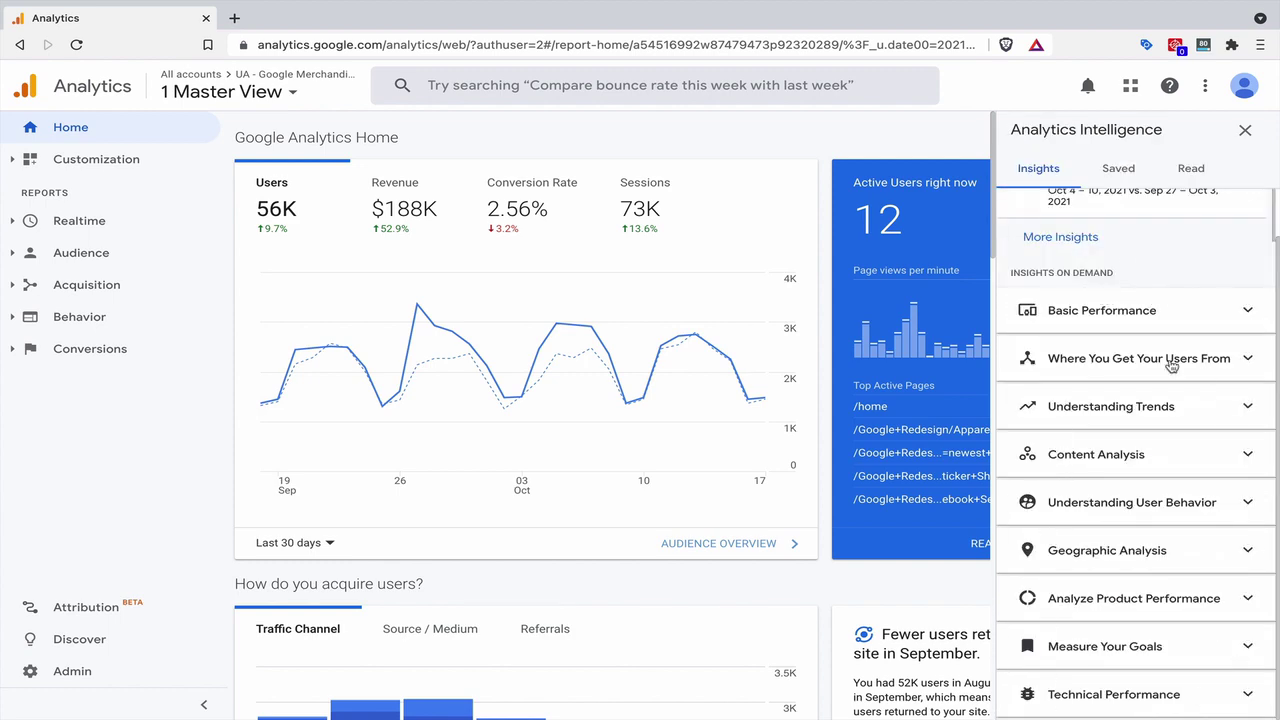
{"action": "scroll", "coordinate": [1136, 401], "scroll_direction": "up", "scroll_amount": 1}
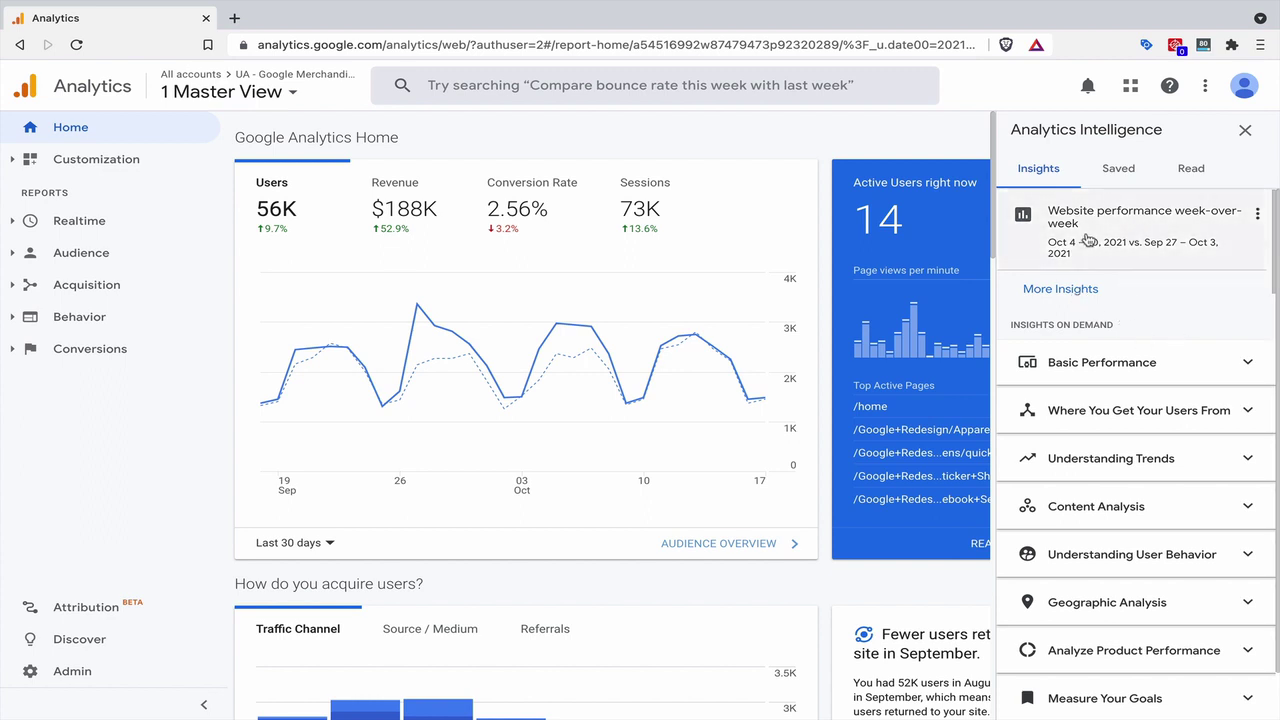
Save the "Website performance week-over-week" insight and check its remaining options
{"action": "left_click", "coordinate": [1262, 219]}
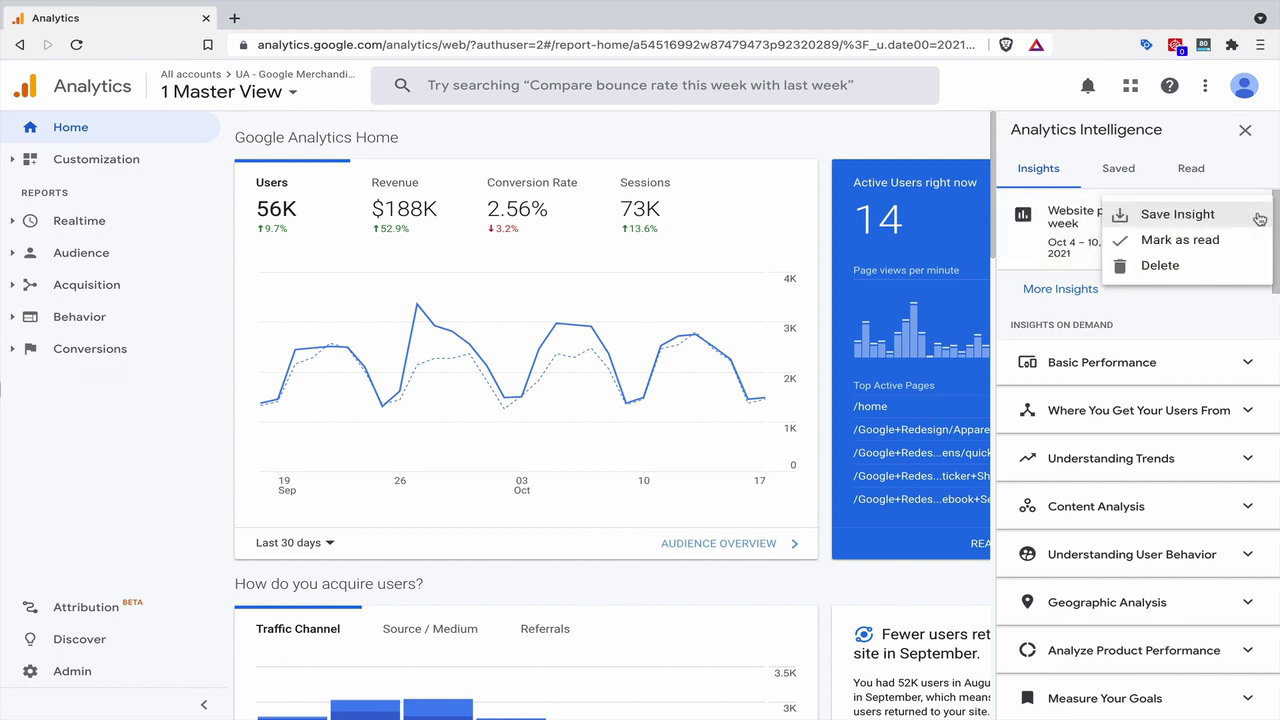
{"action": "left_click", "coordinate": [1182, 214]}
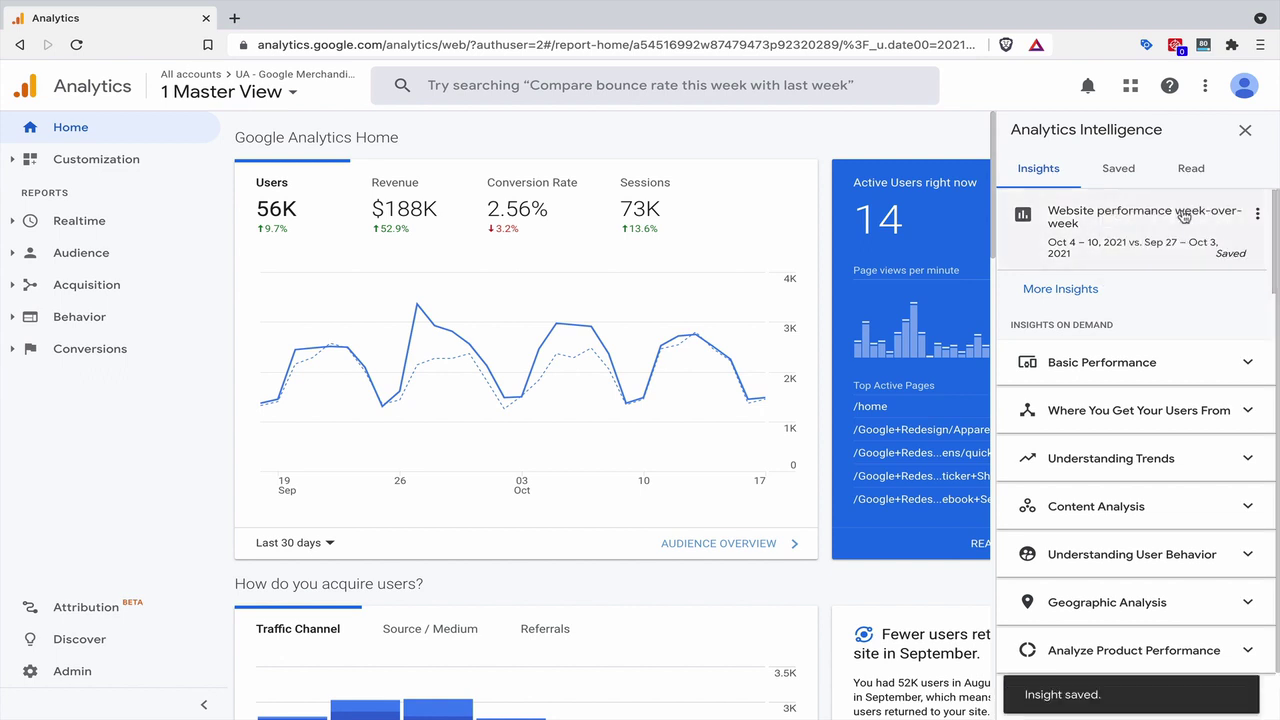
{"action": "left_click", "coordinate": [1258, 214]}
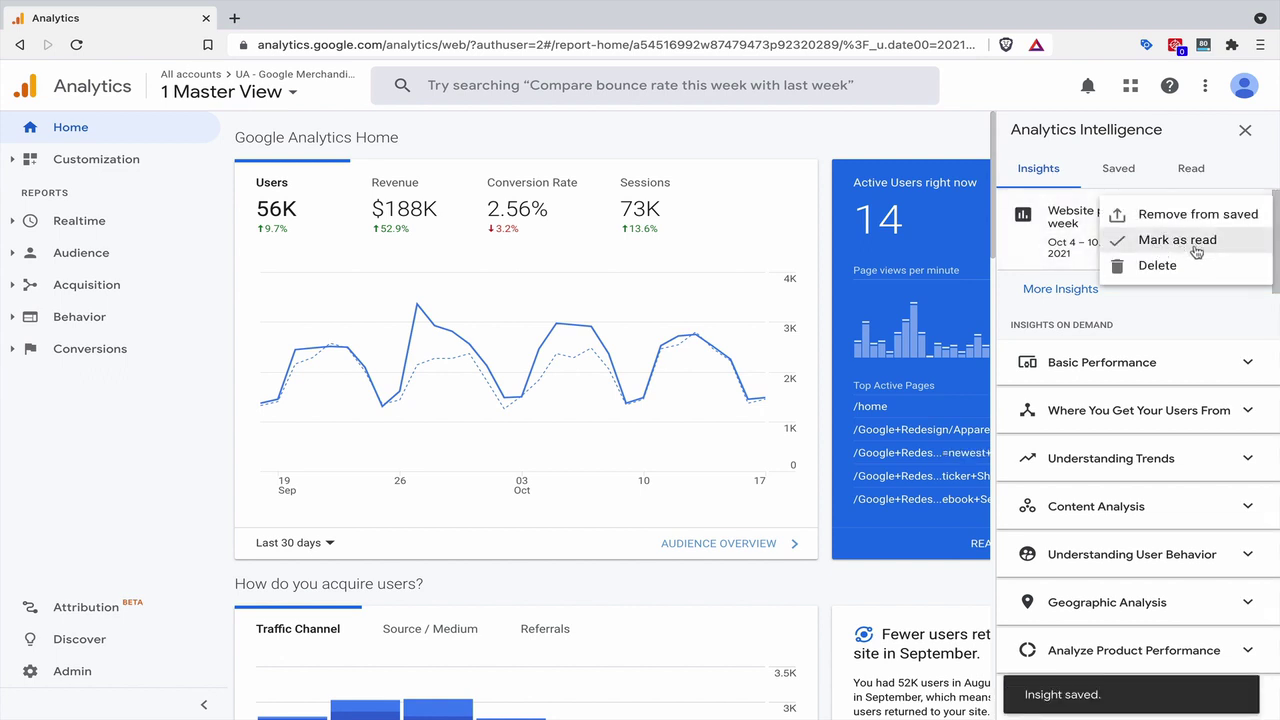
Check the lists of saved and read insights, ending back on the main insights list
{"action": "left_click", "coordinate": [1140, 171]}
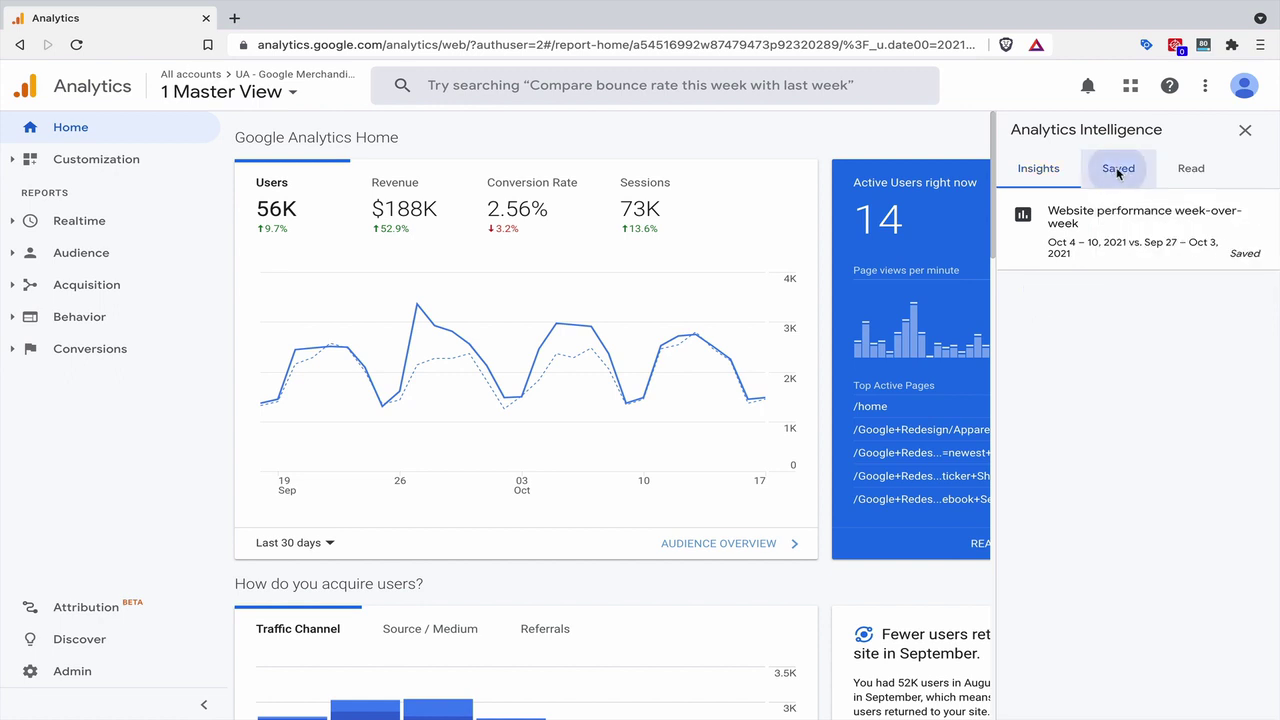
{"action": "left_click", "coordinate": [1208, 175]}
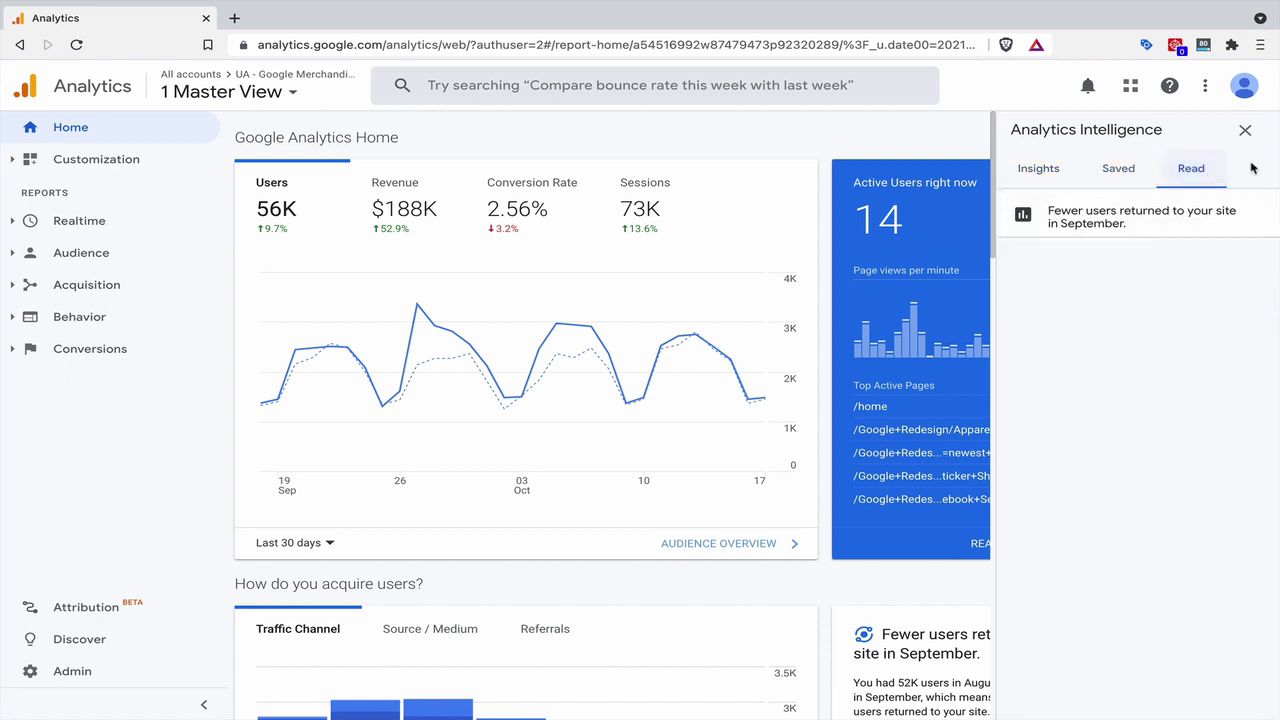
{"action": "left_click", "coordinate": [1046, 171]}
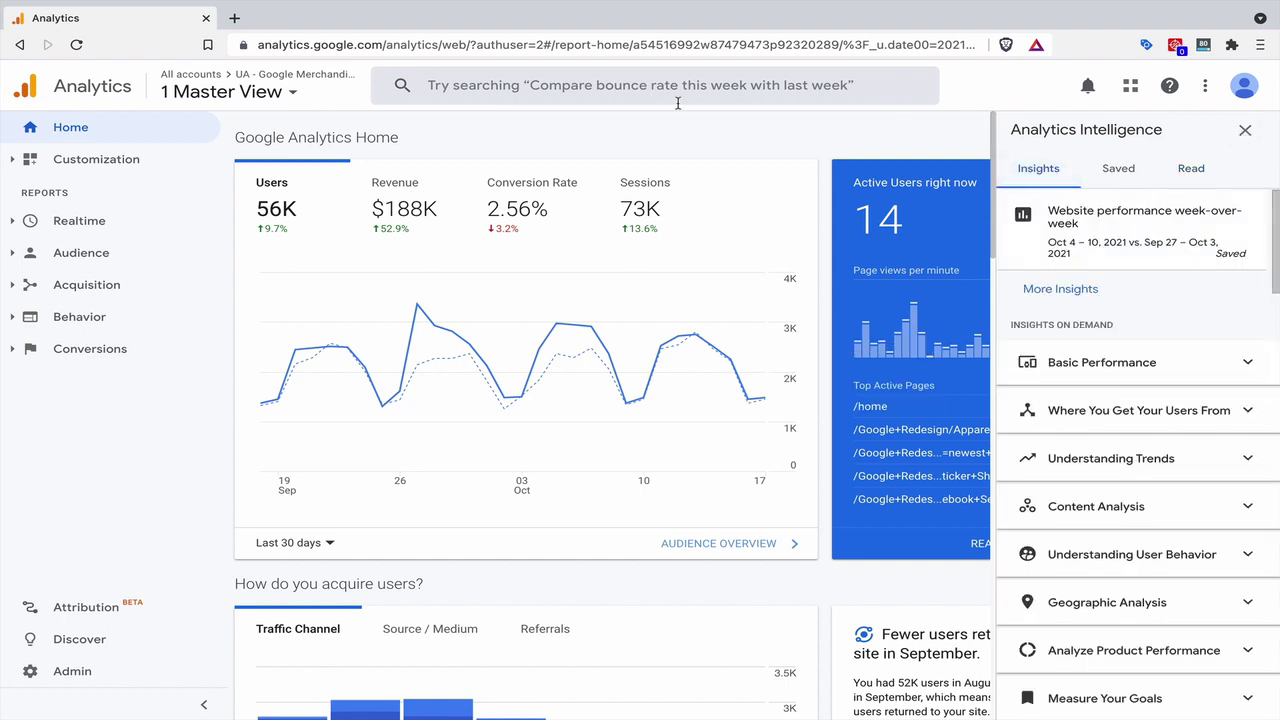
Close Analytics Intelligence, reopen it and look over the categories of on-demand insights
{"action": "left_click", "coordinate": [1245, 131]}
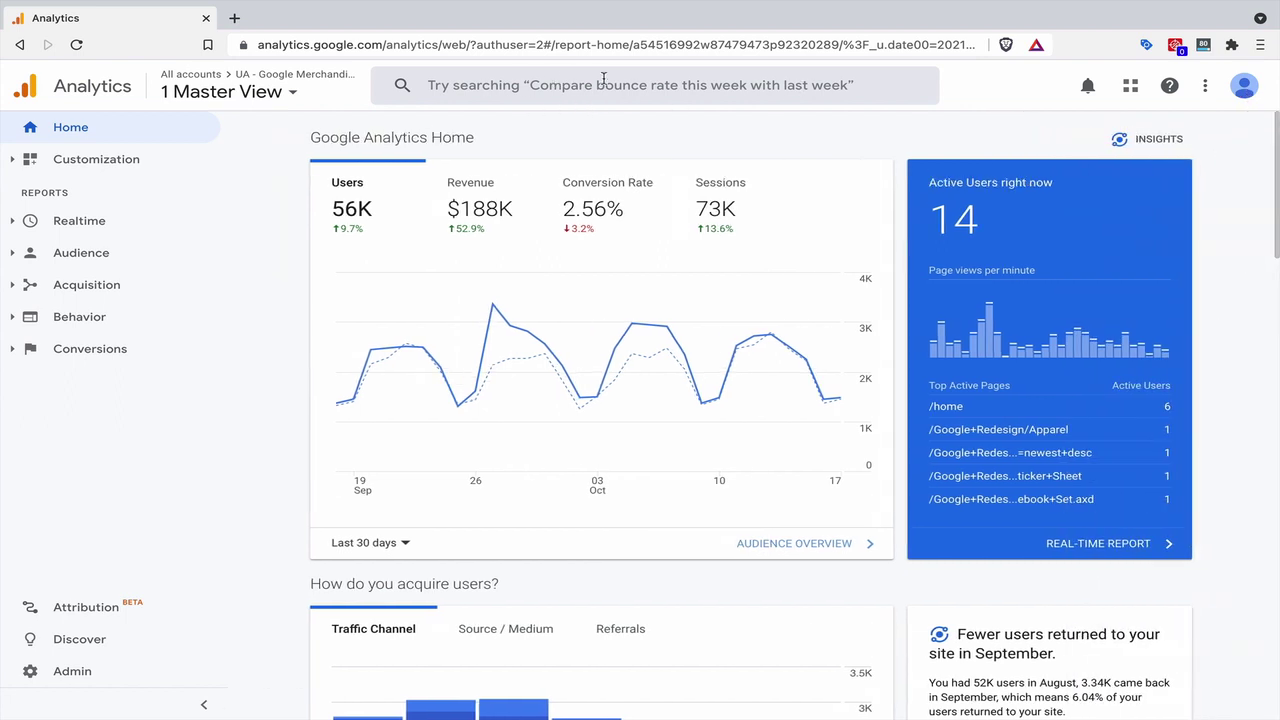
{"action": "left_click", "coordinate": [1127, 143]}
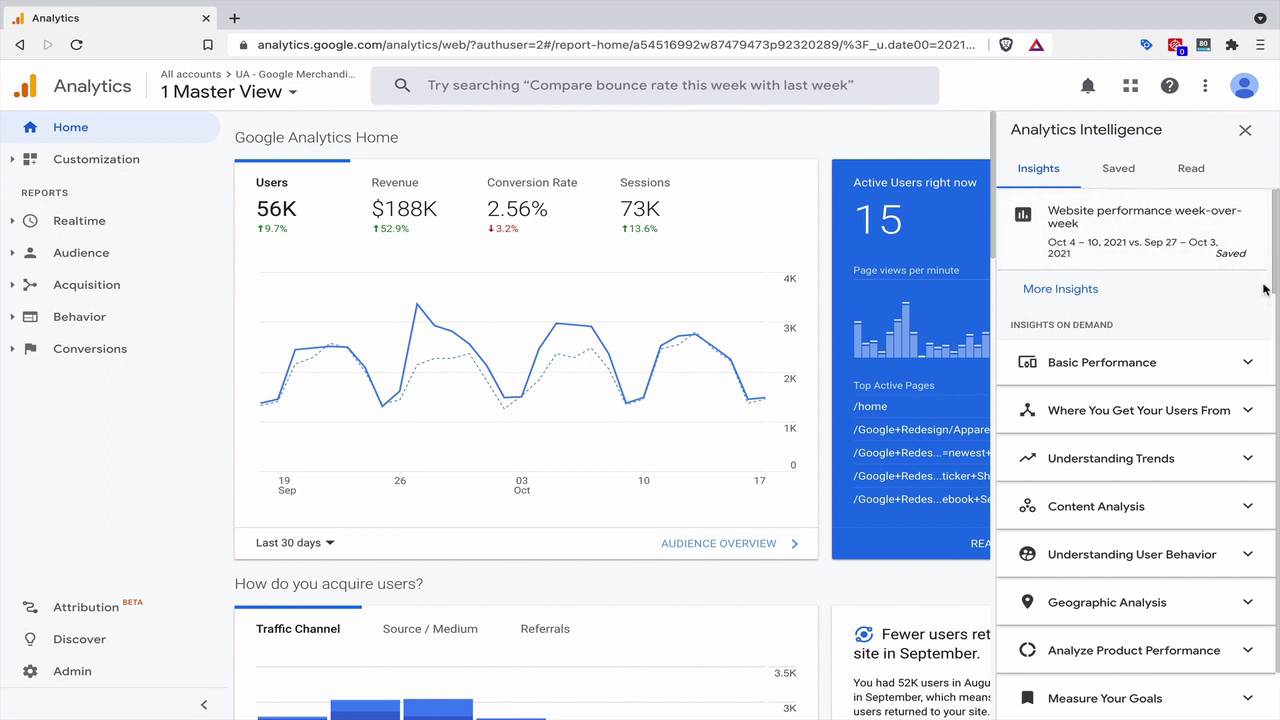
{"action": "scroll", "coordinate": [1167, 300], "scroll_direction": "down", "scroll_amount": 1}
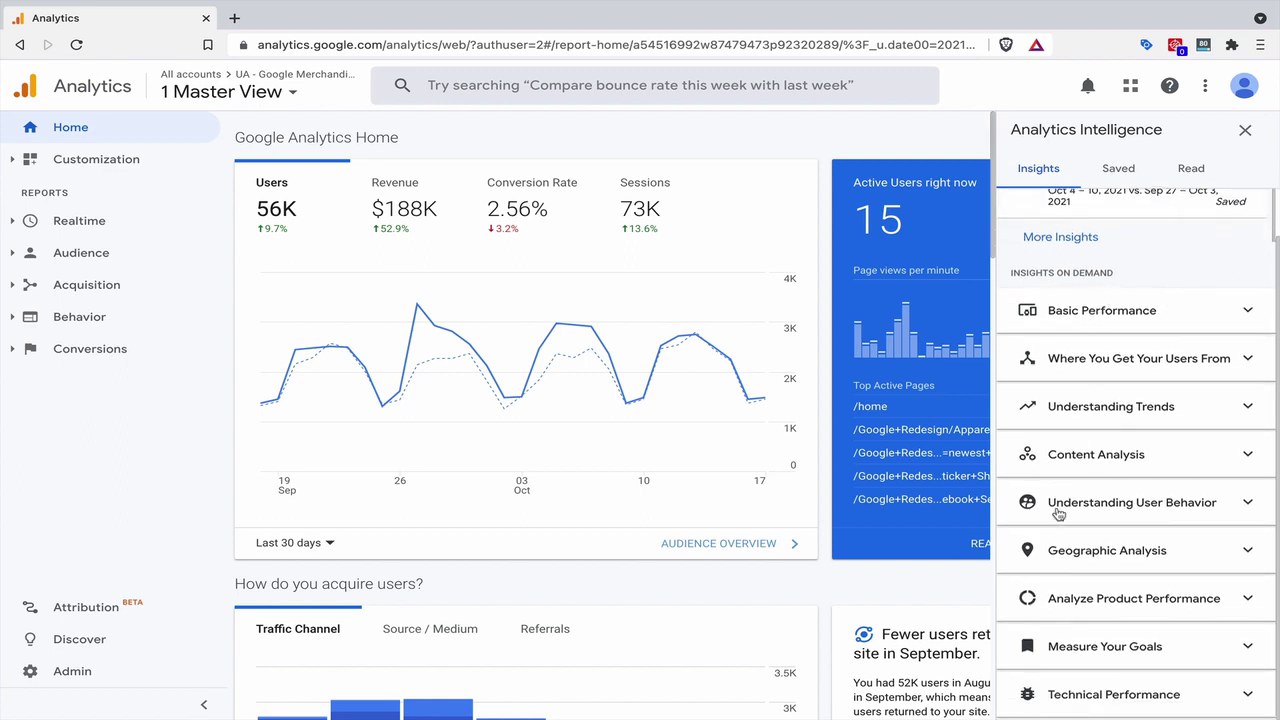